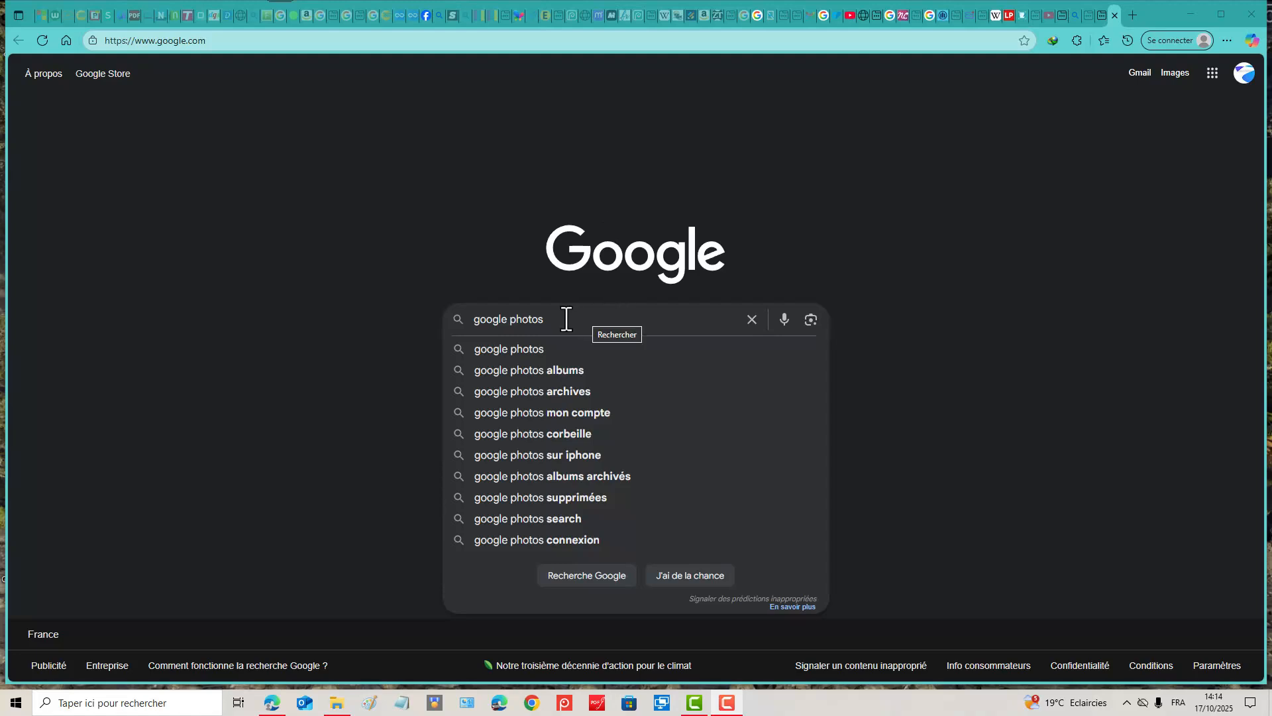
Search Google for "google photos" and open the Google Photos albums page from the results.
left_click(540, 351)
left_click(254, 211)
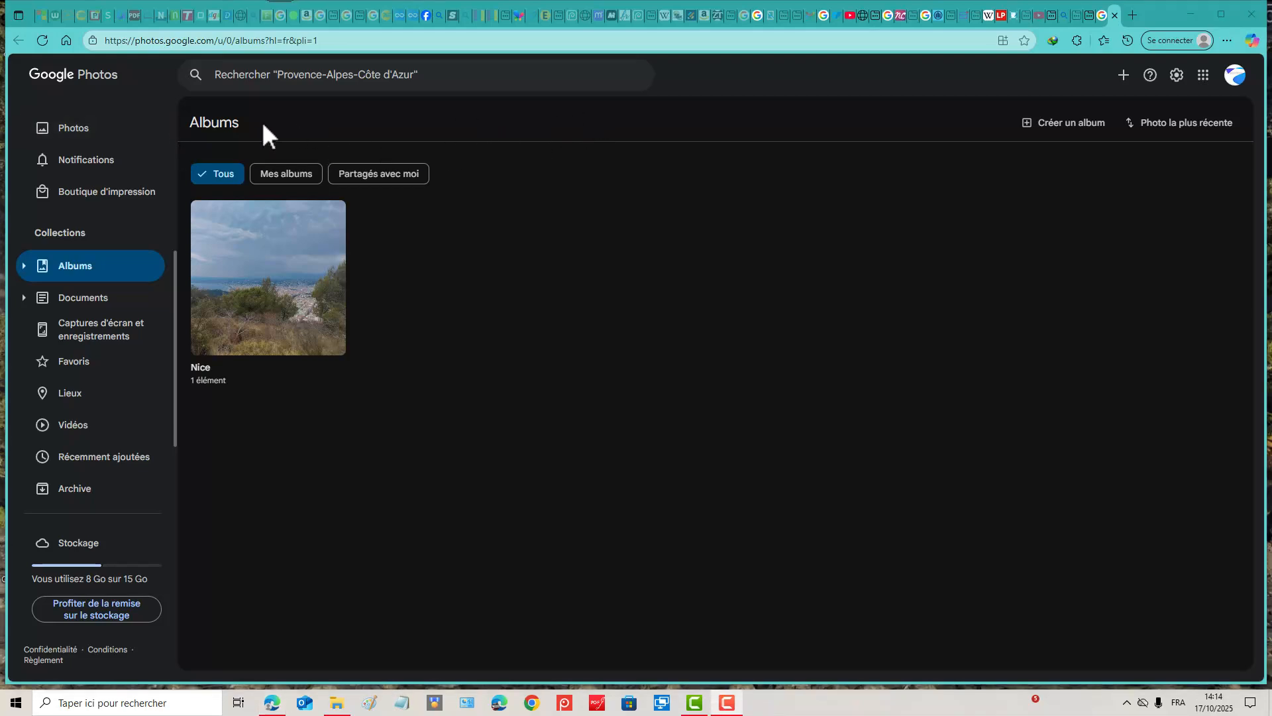
View the main photo library and the storage management page, then return to the library.
left_click(84, 141)
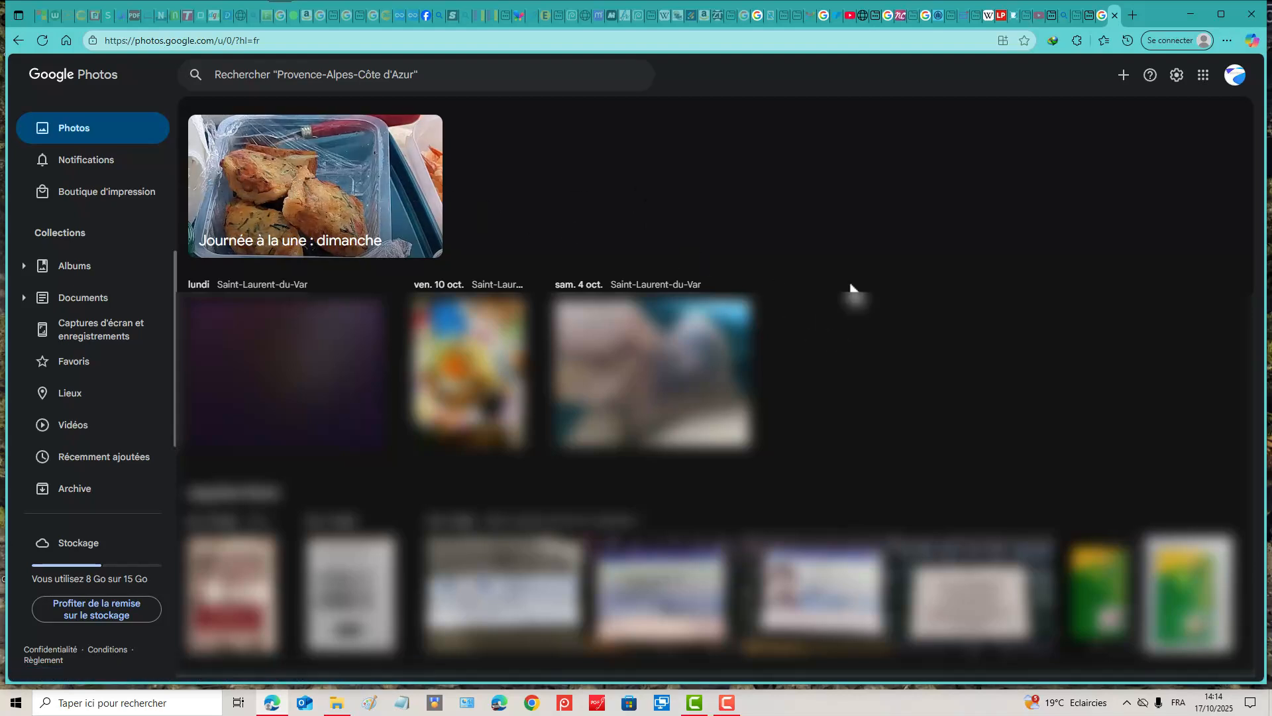
left_click(92, 550)
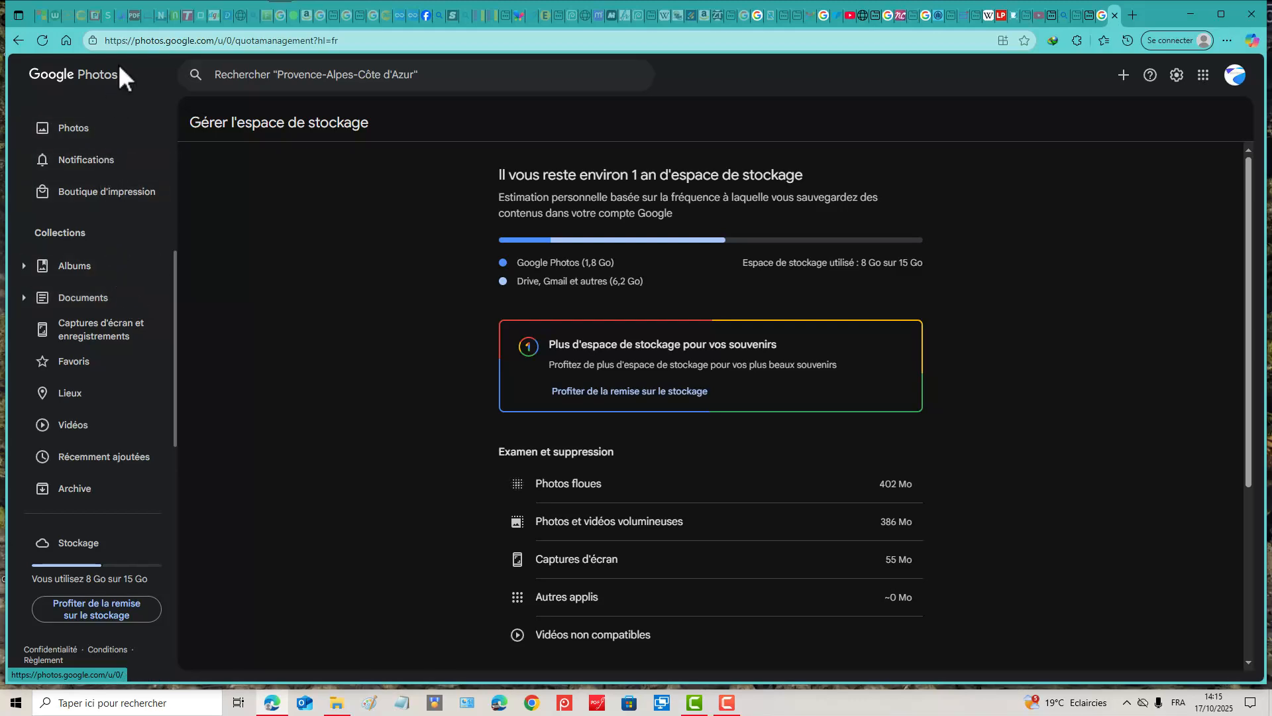
left_click(96, 131)
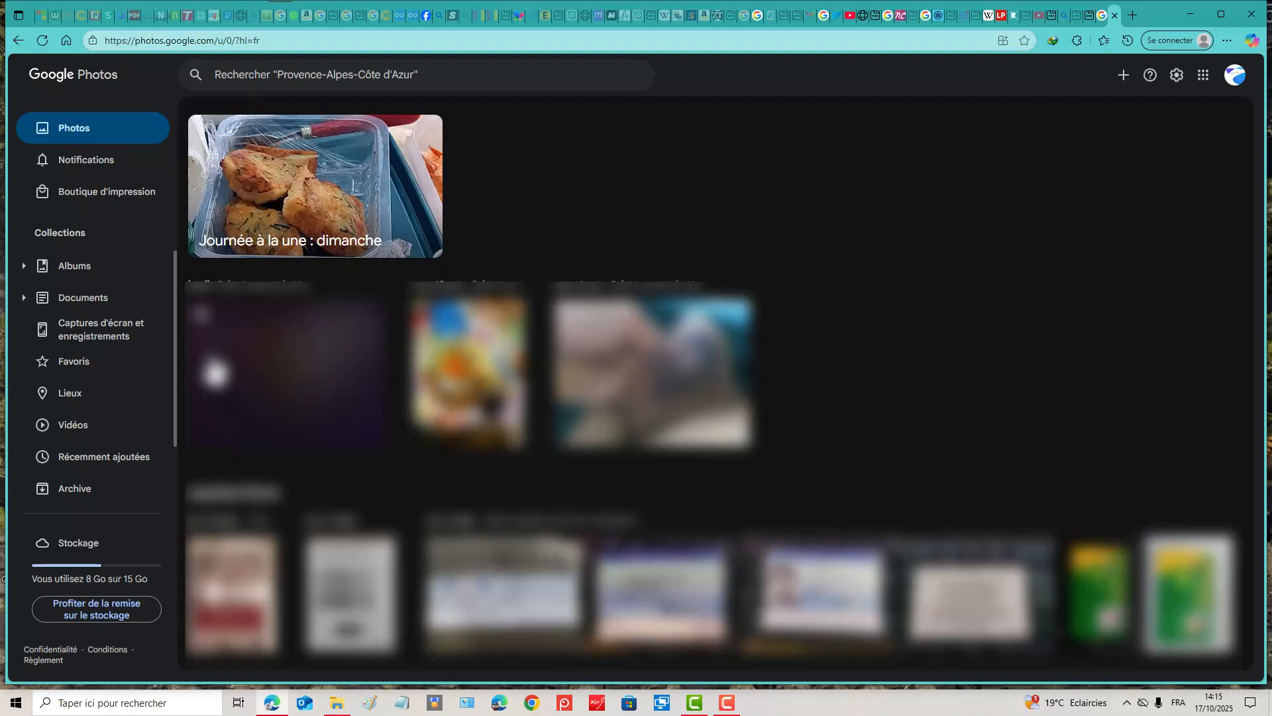
Look through the albums, the "Captures d'écran et enregistrements" collection and the remaining collections, then filter the albums by "Mes albums".
left_click(89, 272)
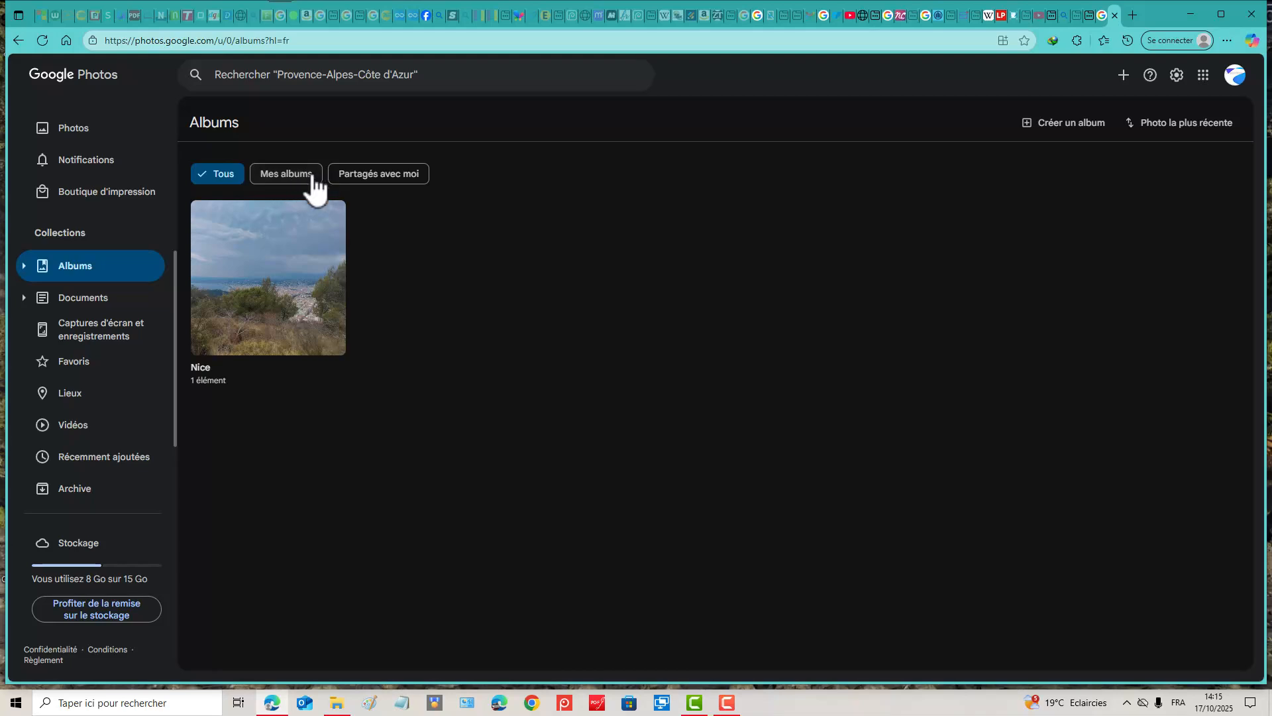
left_click(119, 326)
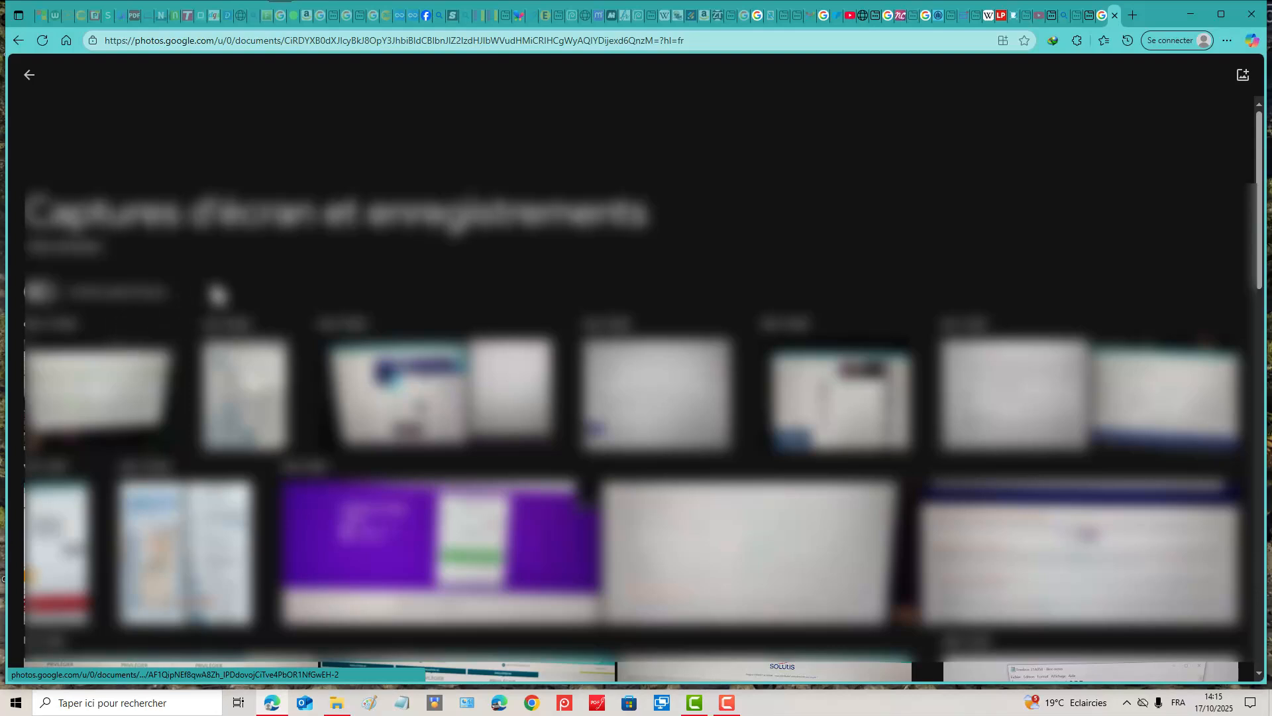
scroll(283, 282, "down", 2)
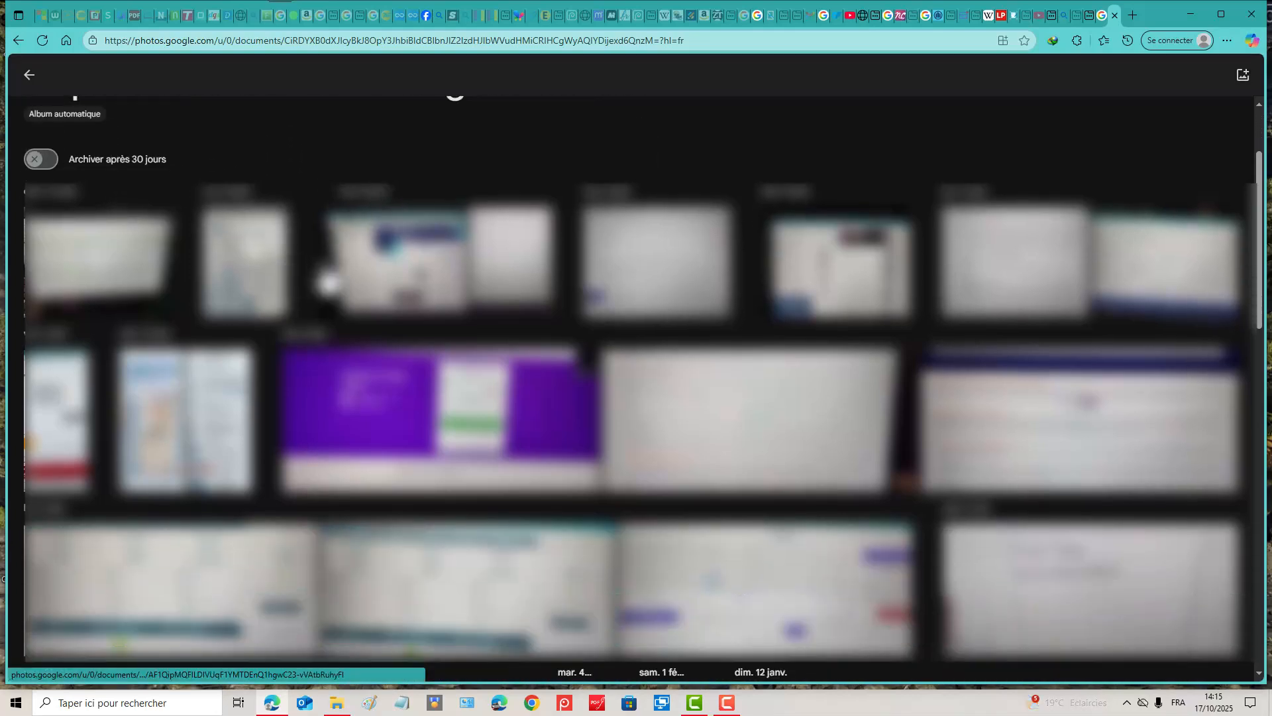
left_click(29, 75)
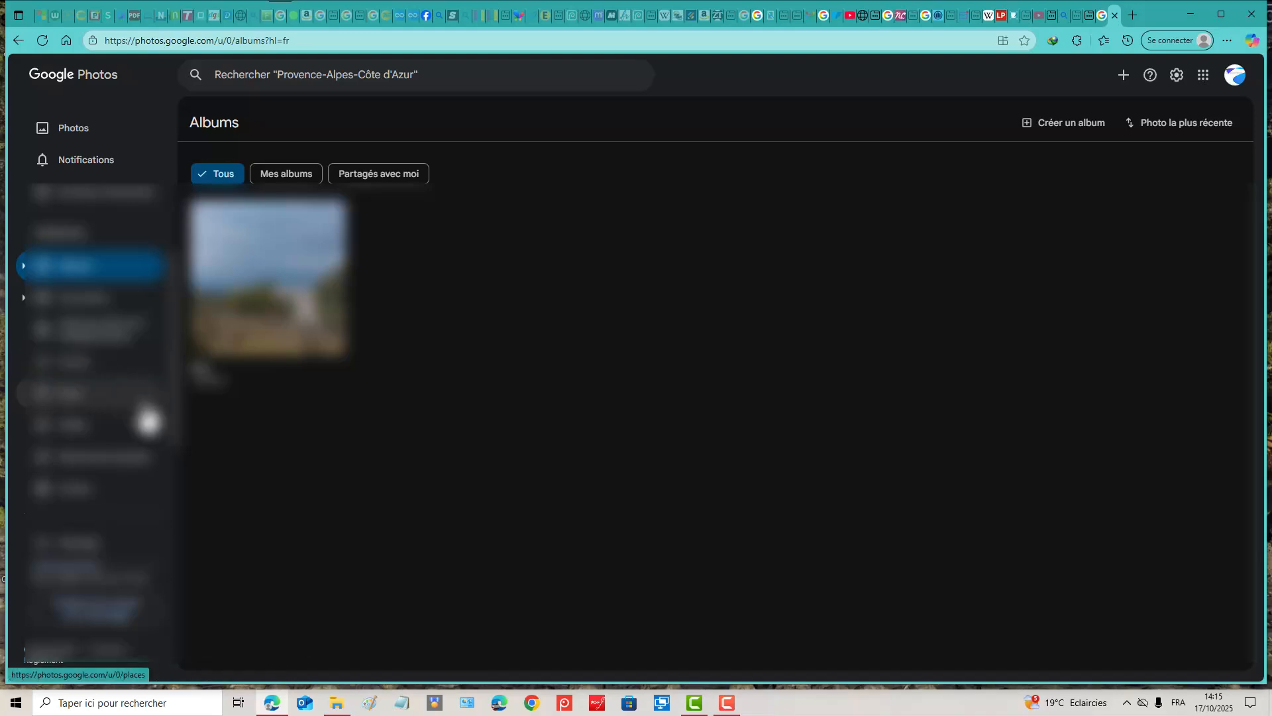
scroll(128, 483, "down", 1)
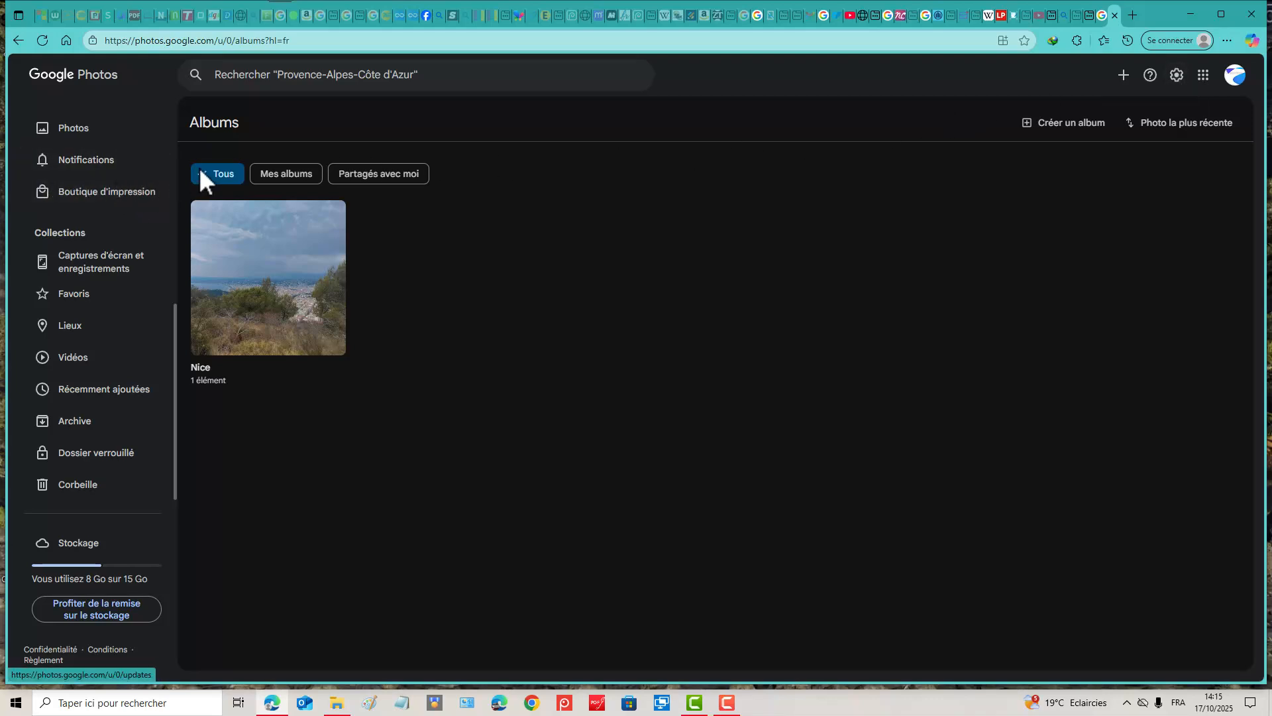
left_click(296, 176)
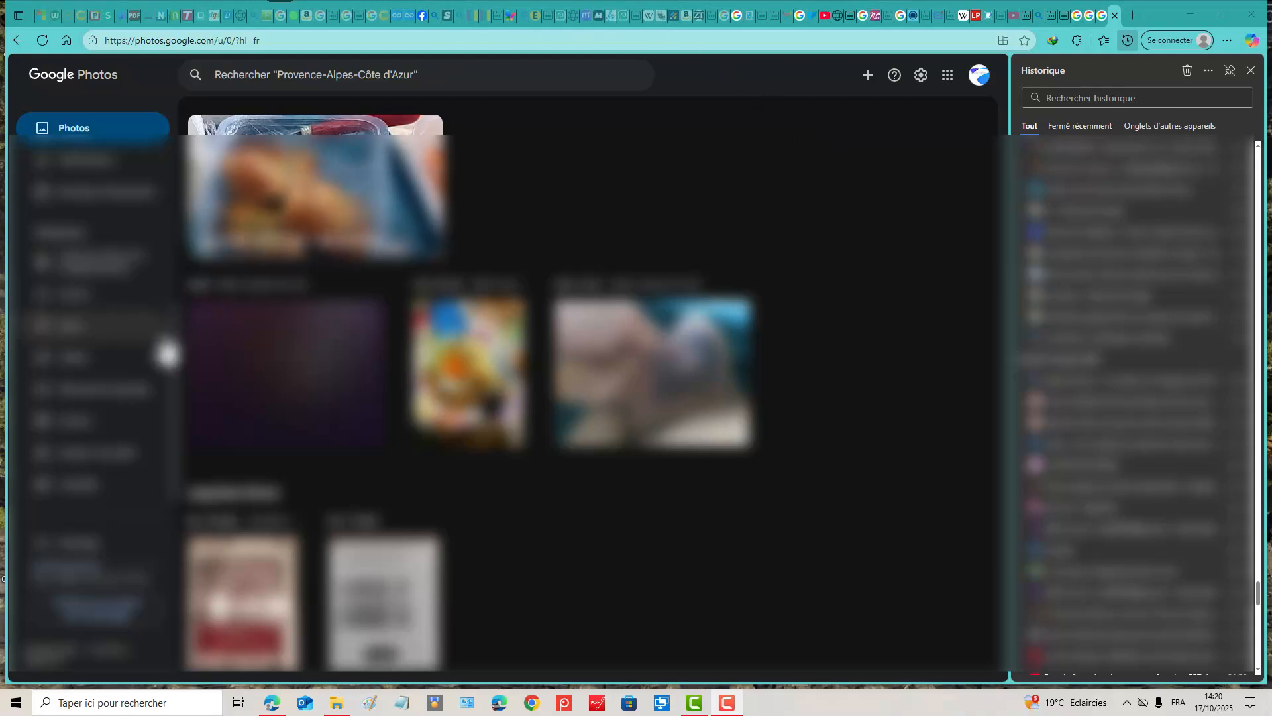
Select every photo in "Récemment ajoutées", from the first to the last, and move them all to the trash.
left_click(105, 398)
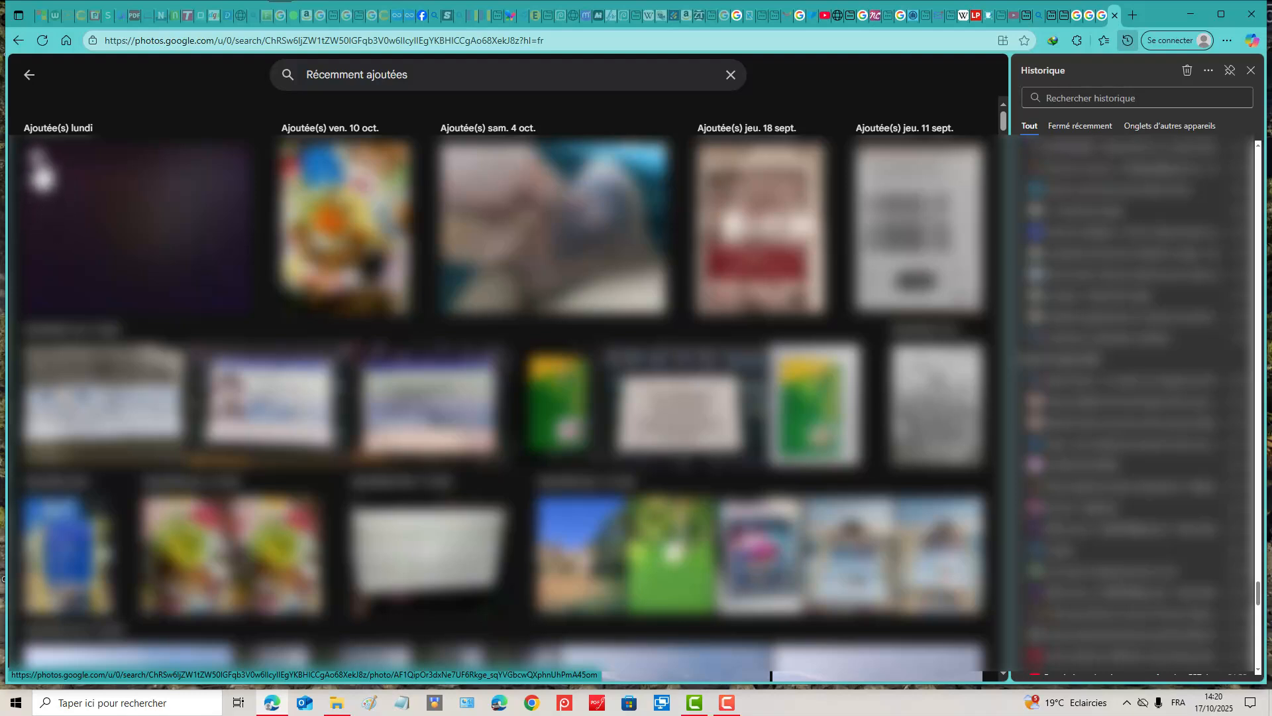
left_click(40, 166)
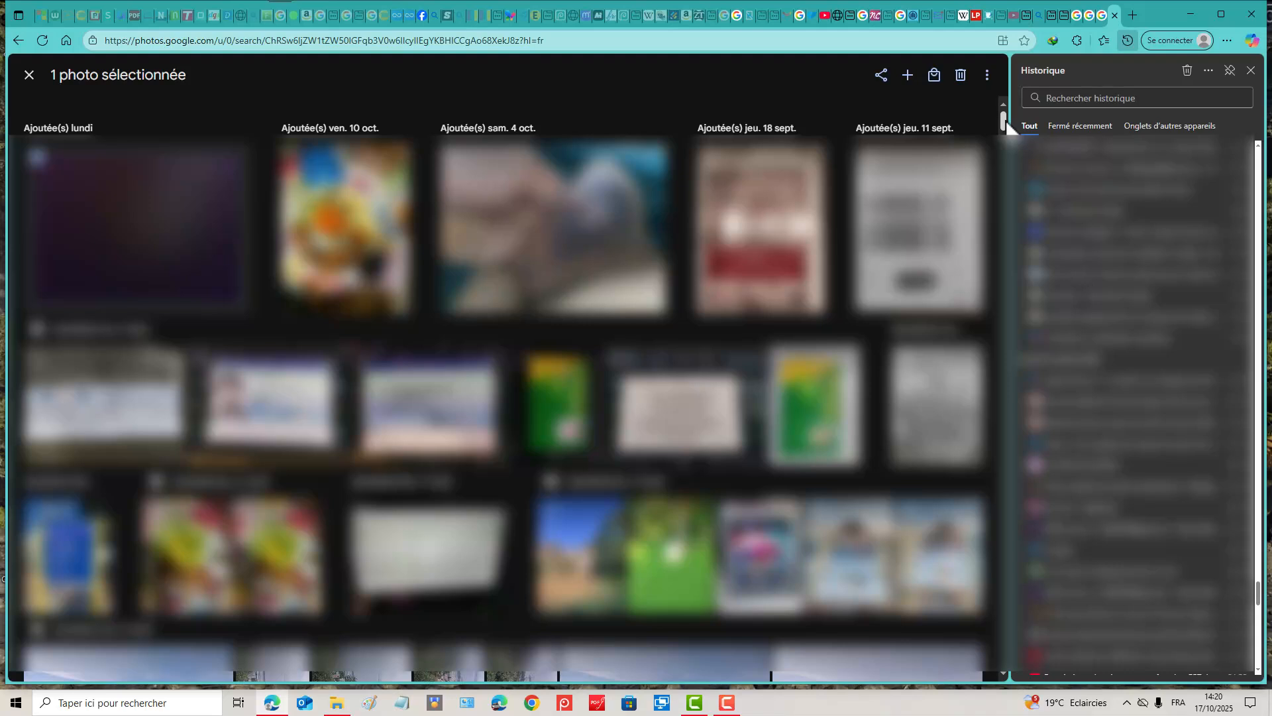
key("shift")
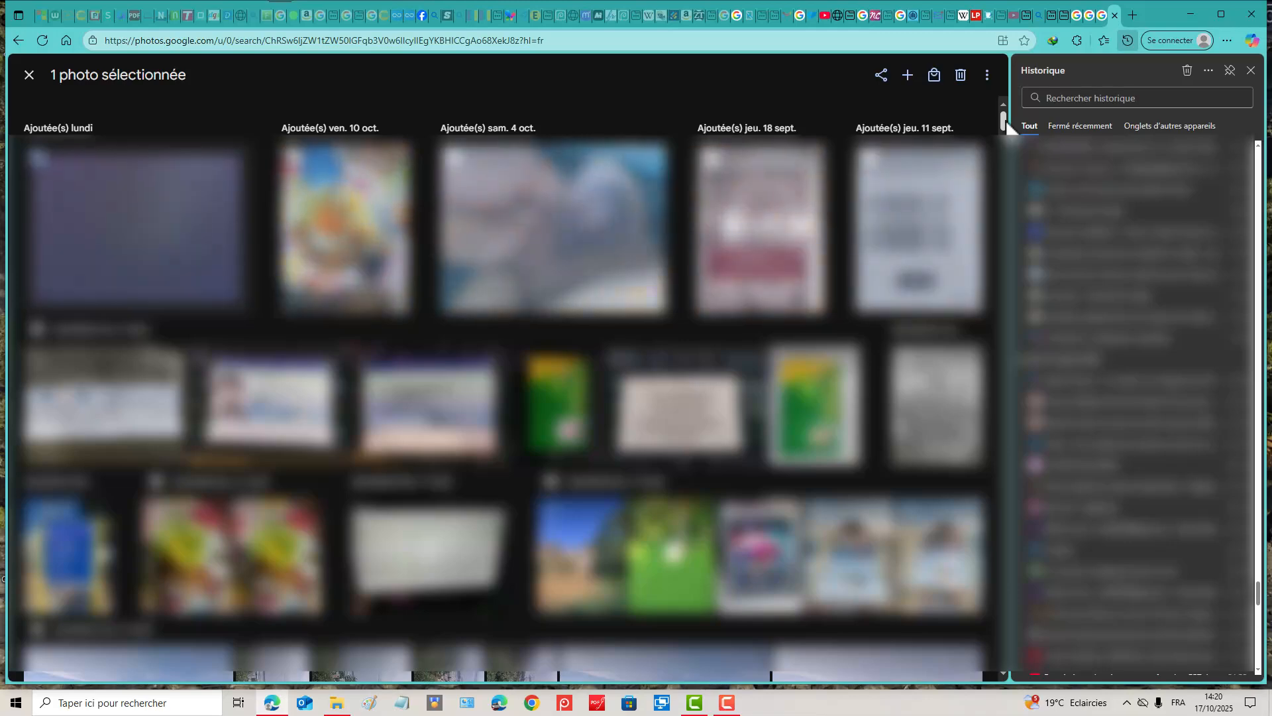
left_click_drag(1004, 122, 1002, 669)
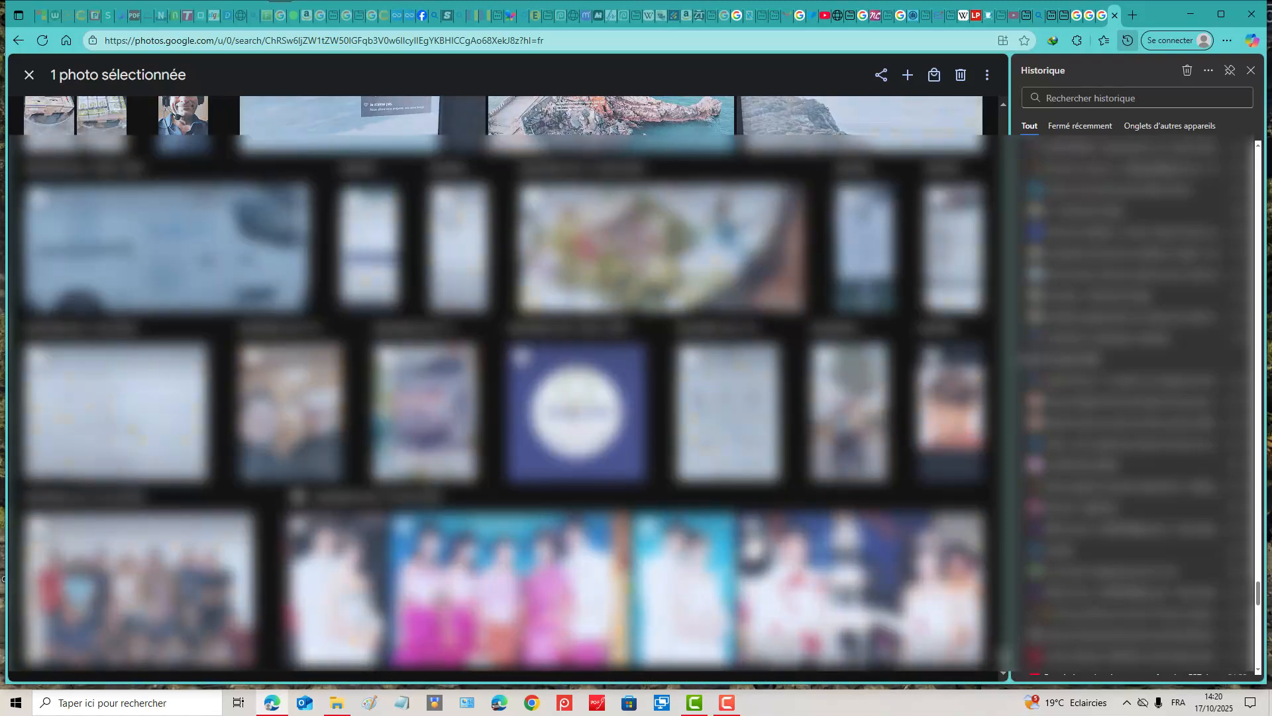
left_click(754, 540, "shift")
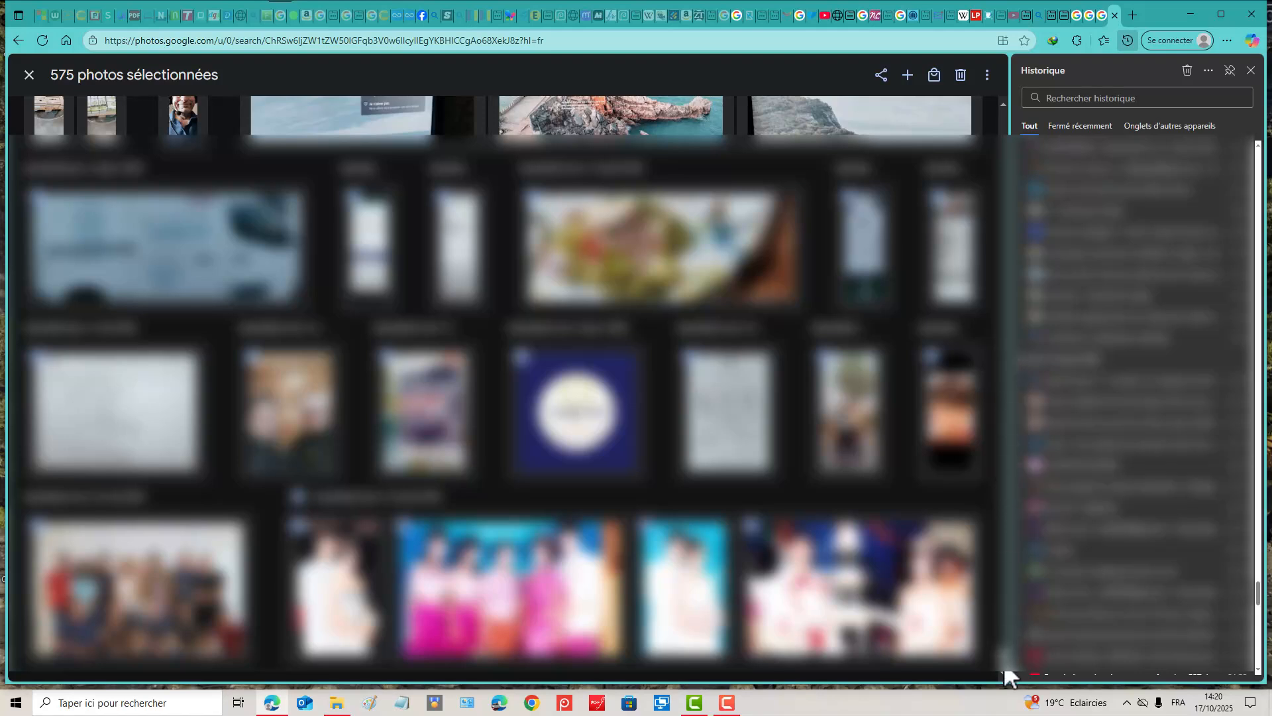
left_click_drag(1004, 661, 1012, 65)
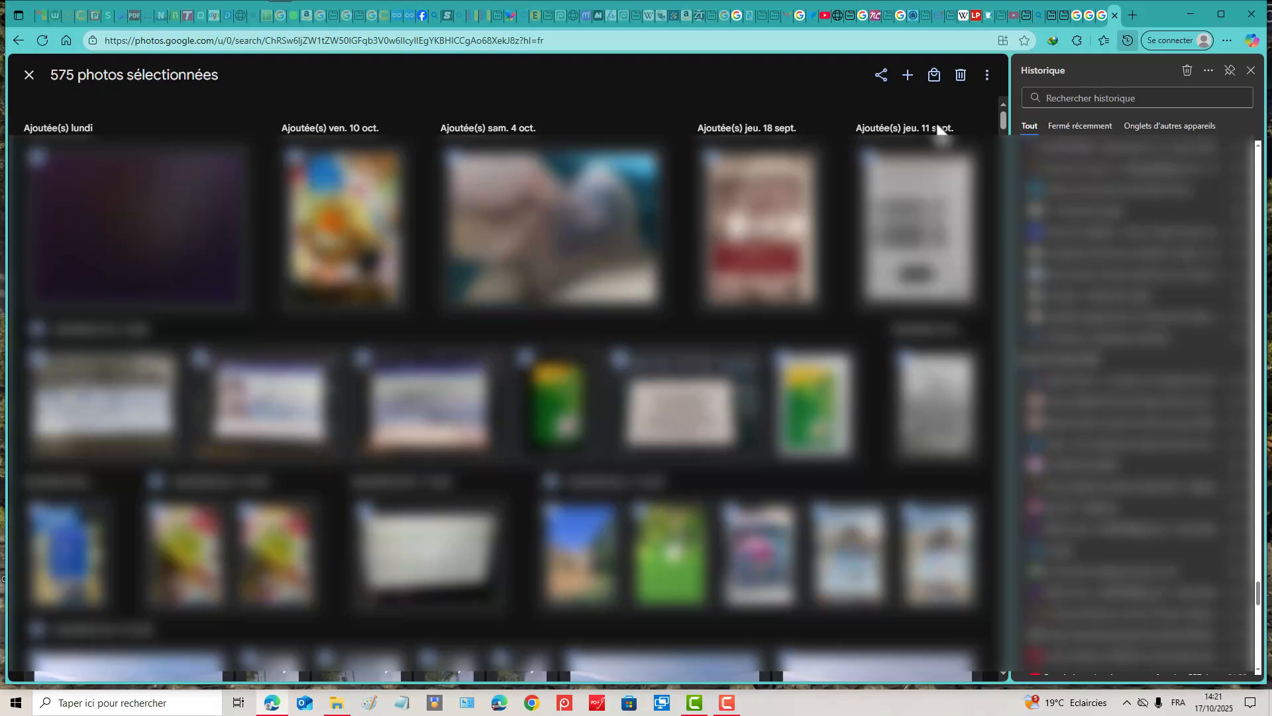
left_click(960, 76)
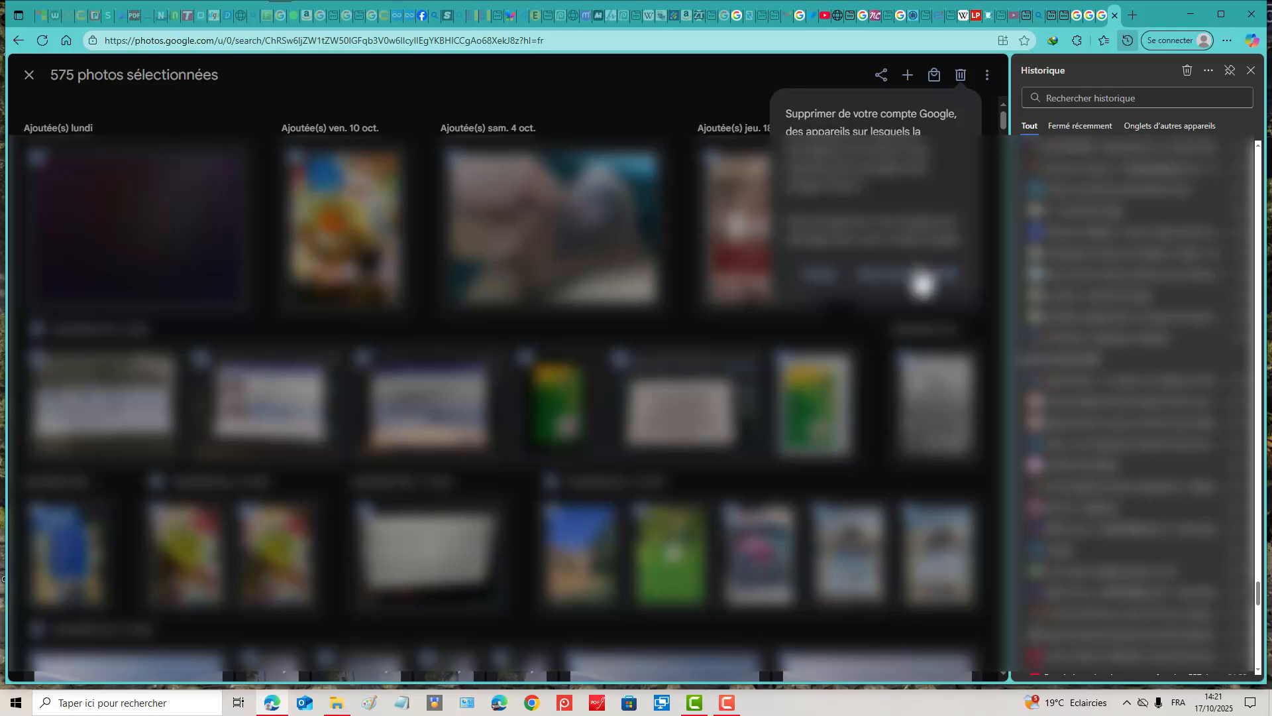
left_click(921, 295)
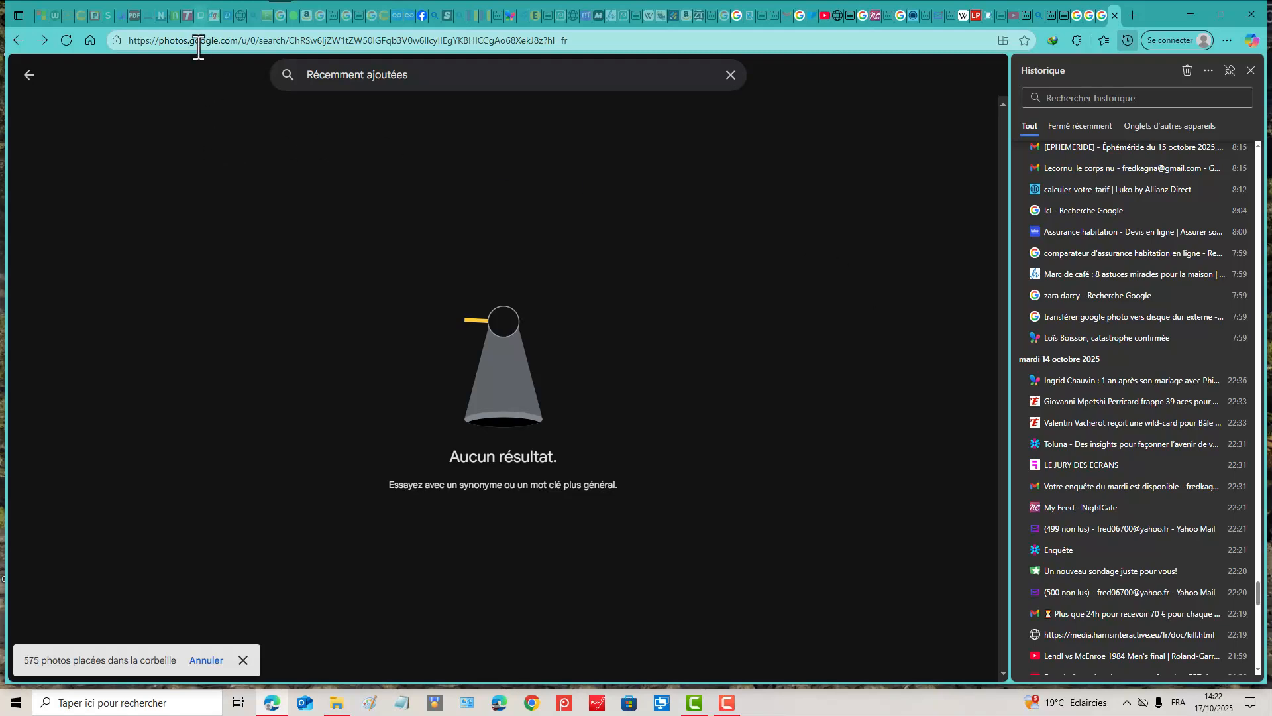
Check the main library and the "Récemment ajoutées" collection for remaining photos.
left_click(30, 76)
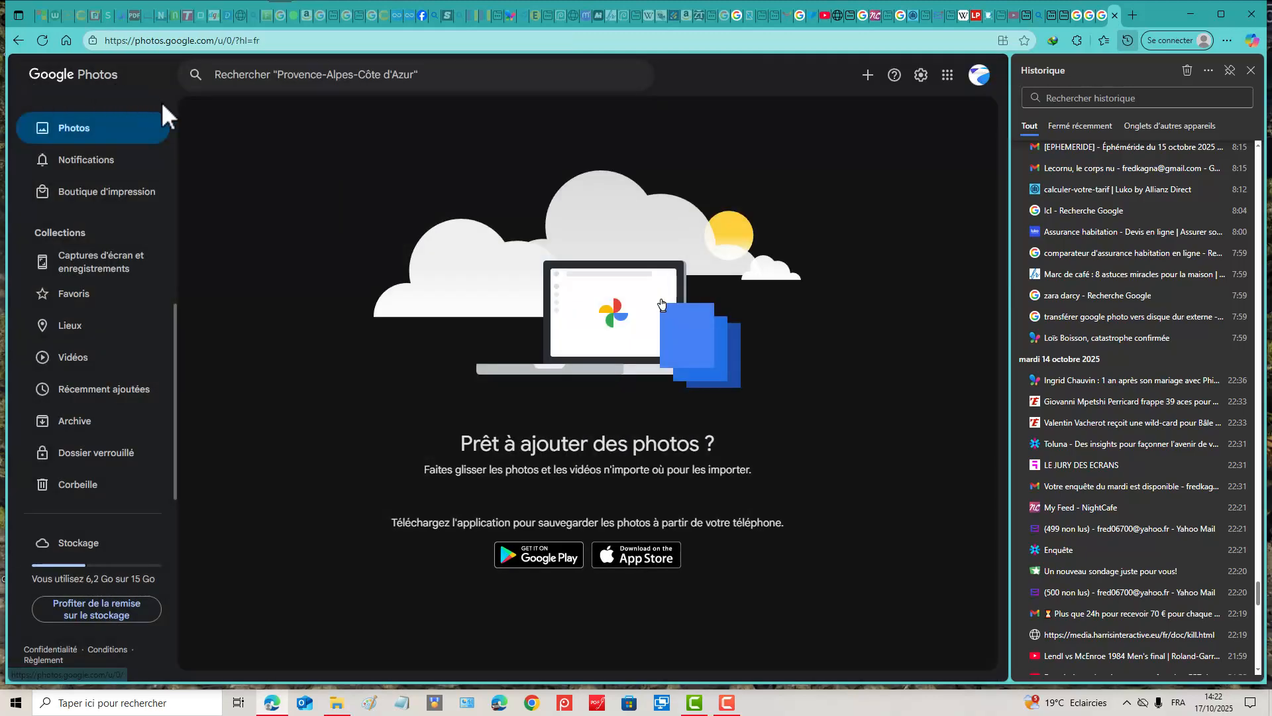
left_click(128, 396)
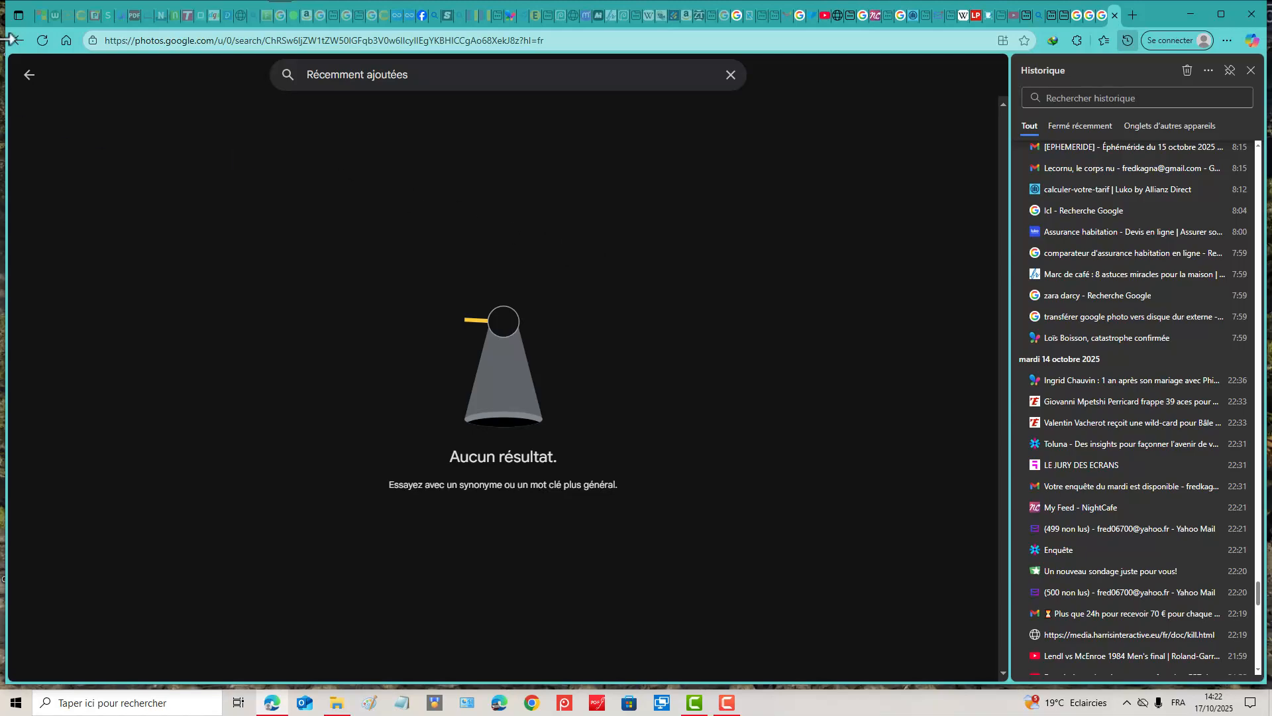
left_click(33, 77)
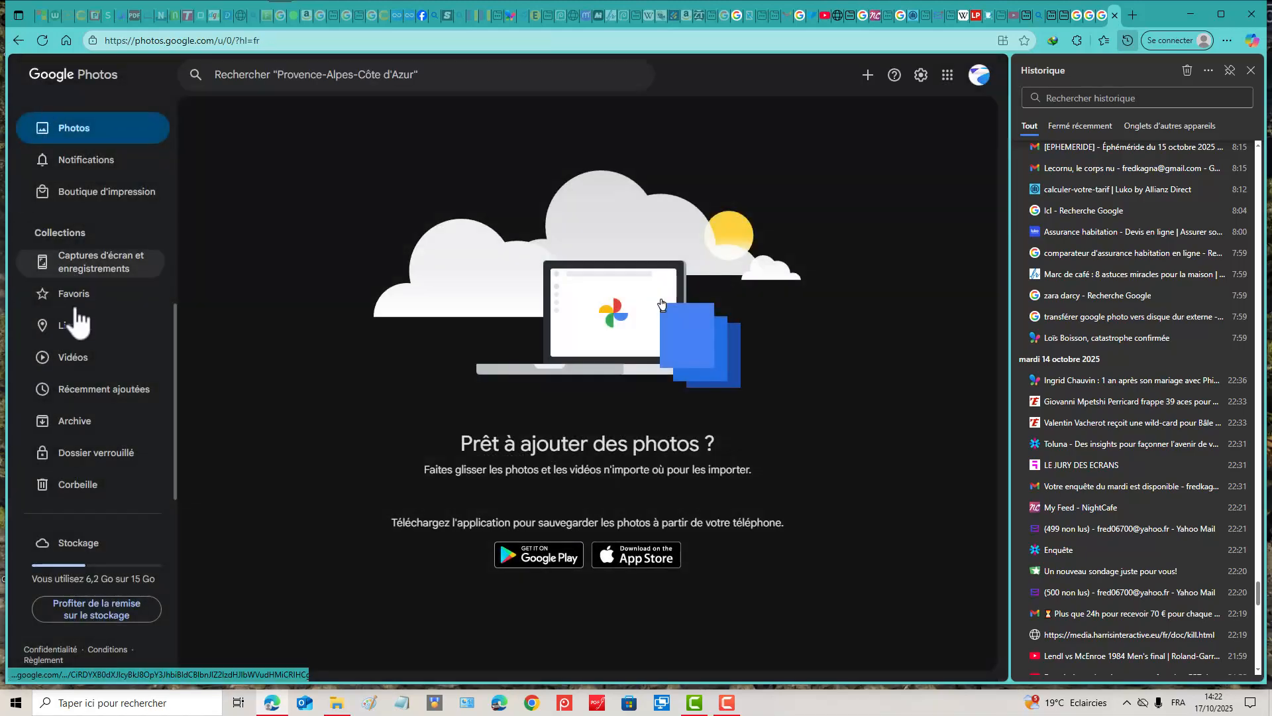
Select all the photos in "Corbeille", from the first to the last, and restore them to the library.
left_click(78, 485)
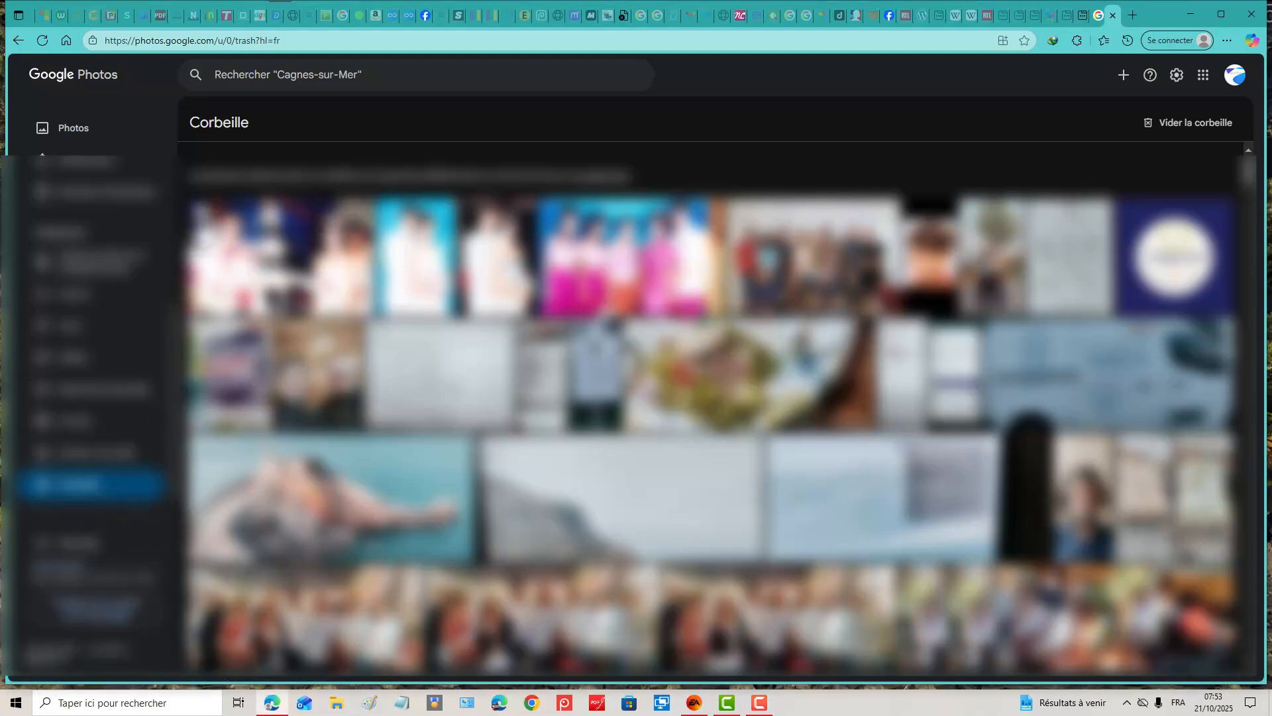
left_click(200, 211)
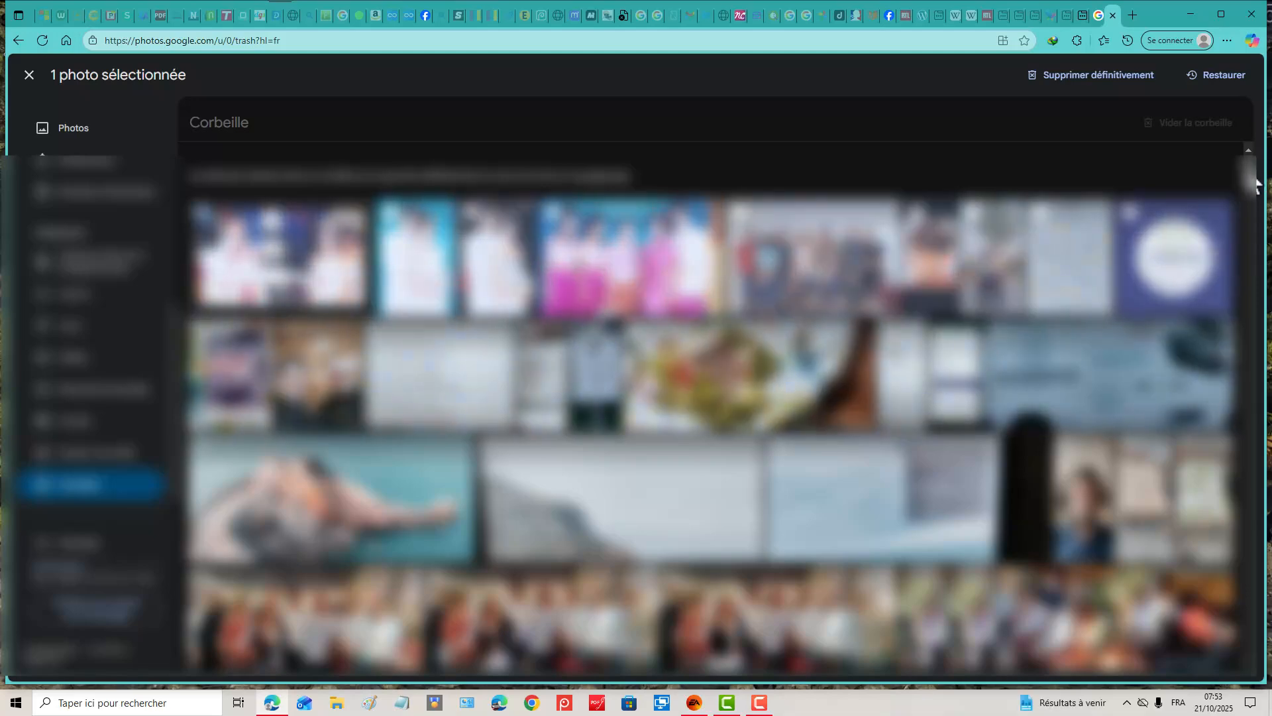
left_click_drag(1256, 183, 1257, 661)
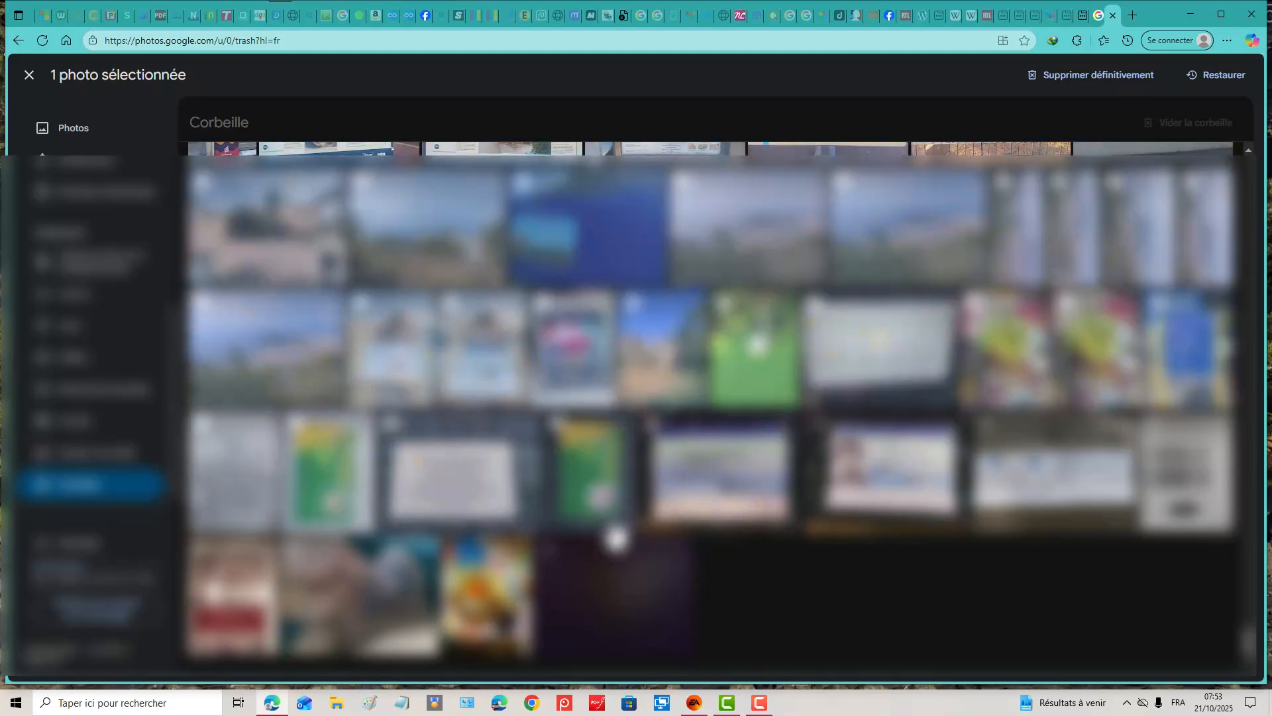
left_click(548, 558, "shift")
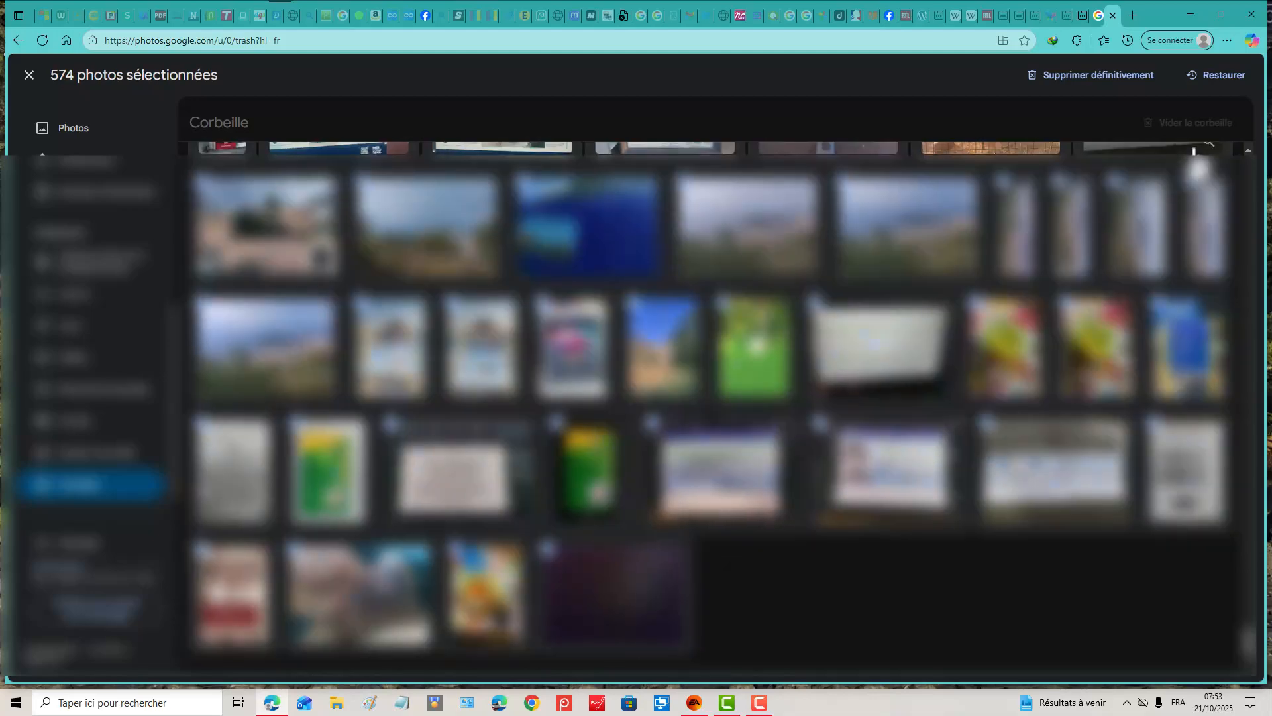
left_click(1216, 79)
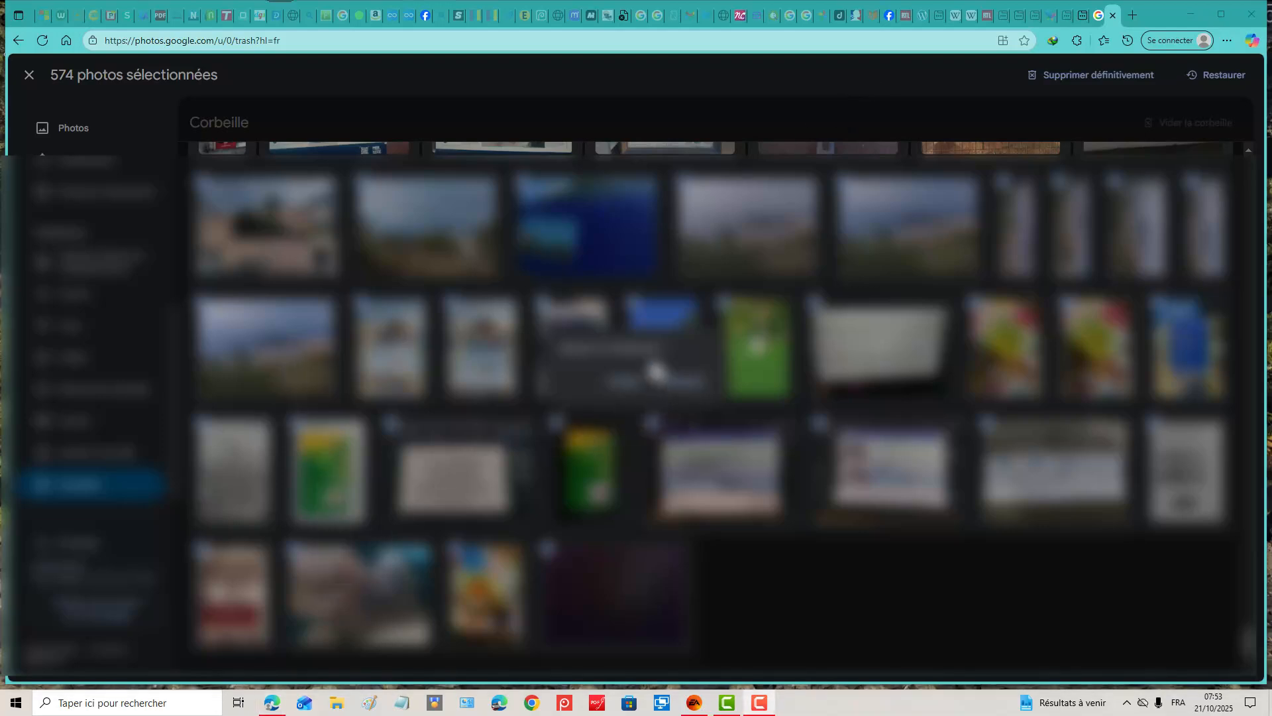
left_click(683, 396)
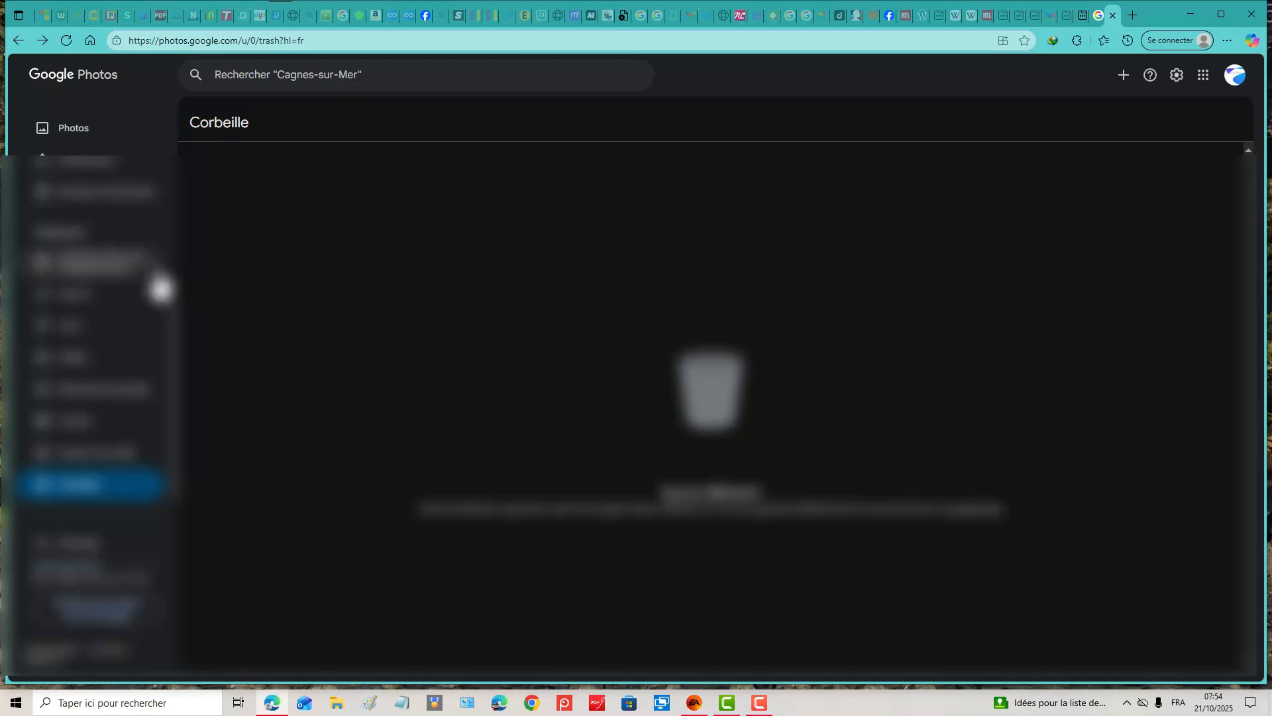
Select every photo in "Récemment ajoutées", from the first to the last, and download them all to the computer.
left_click(98, 132)
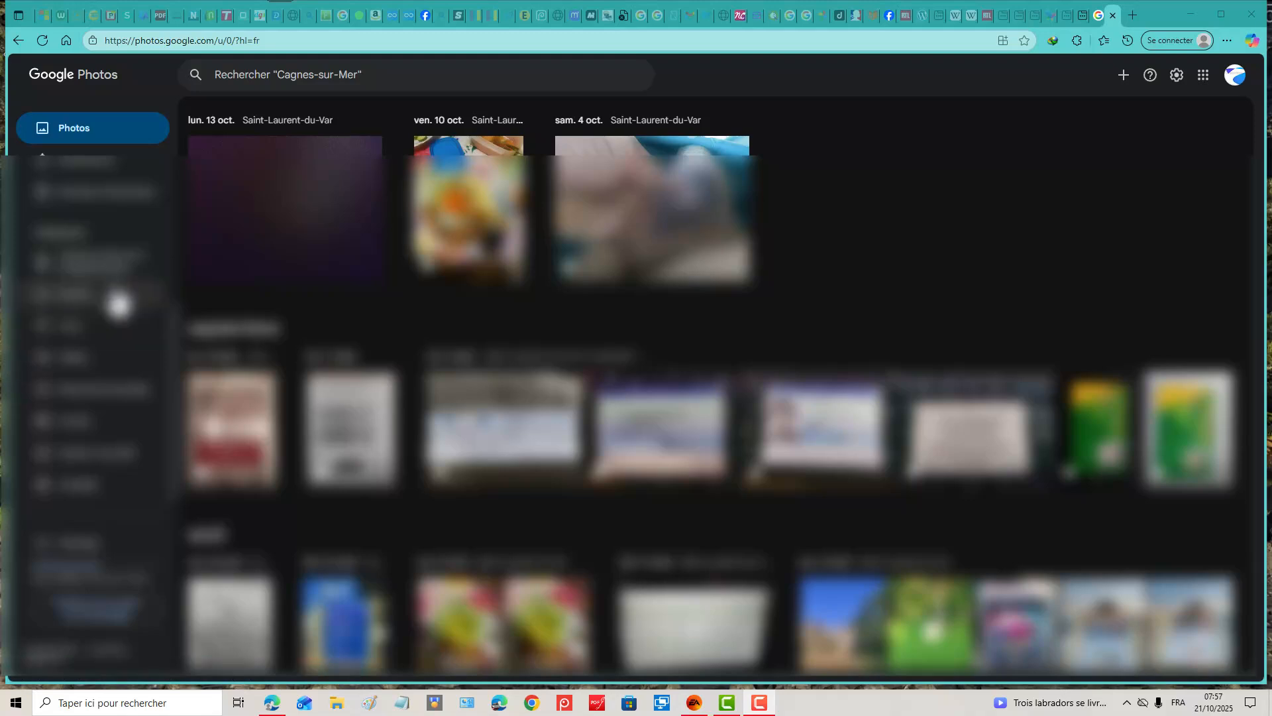
left_click(119, 418)
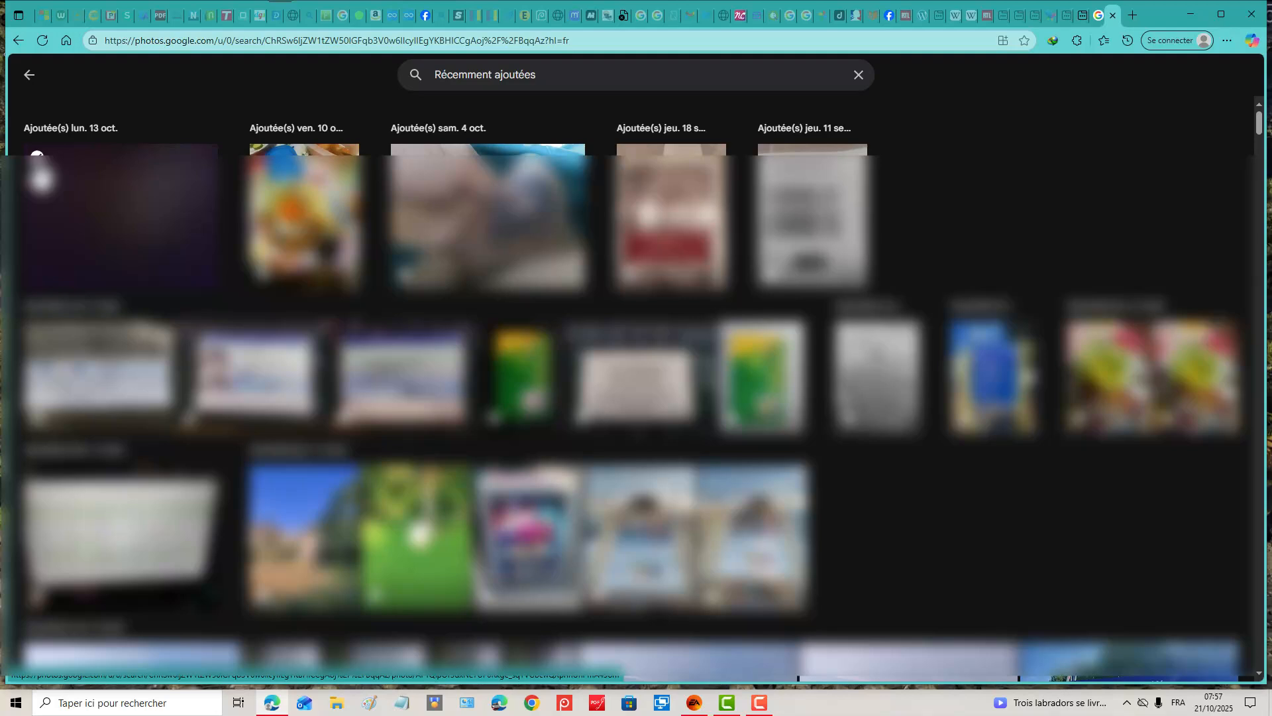
left_click(37, 155)
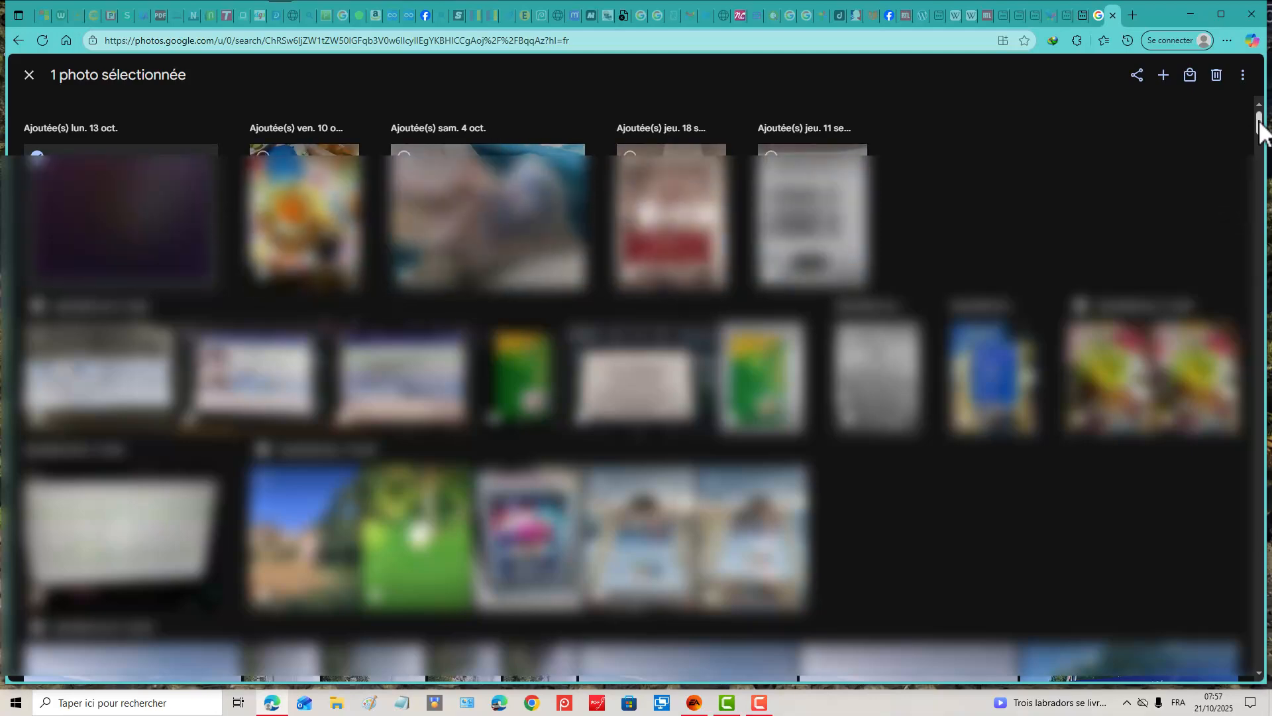
left_click_drag(1260, 126, 1260, 656)
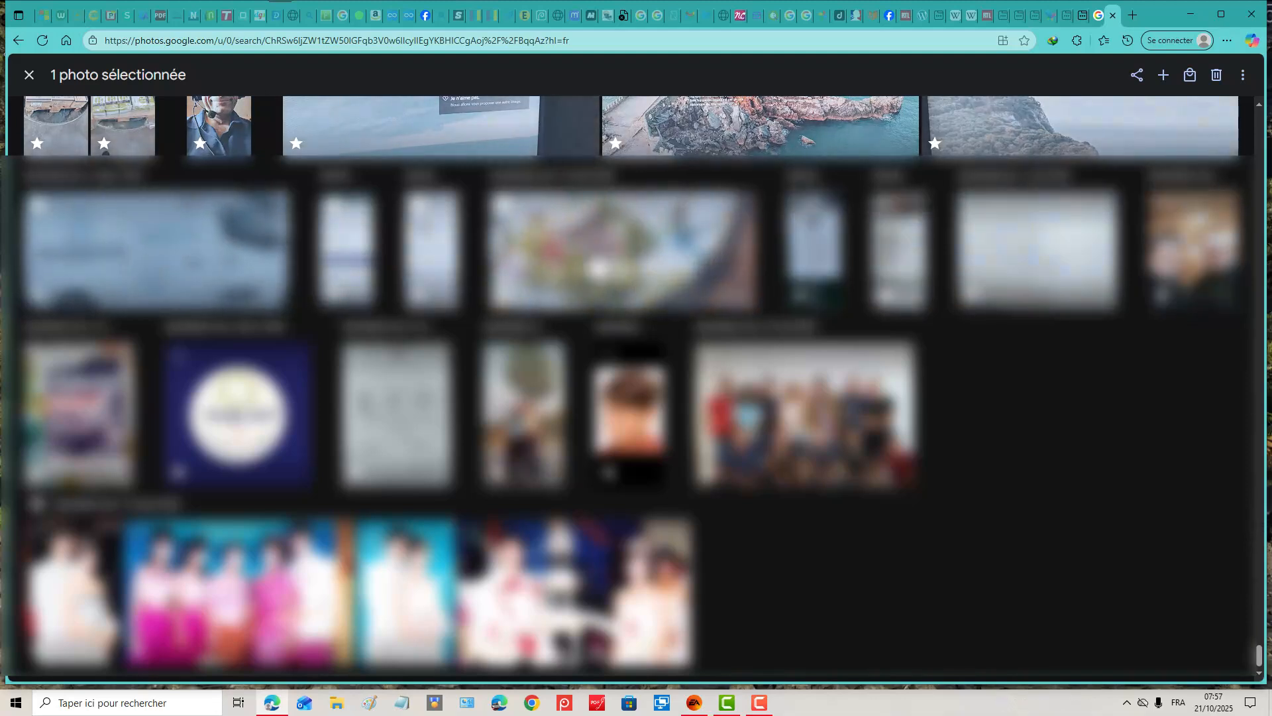
key("ctrl+a")
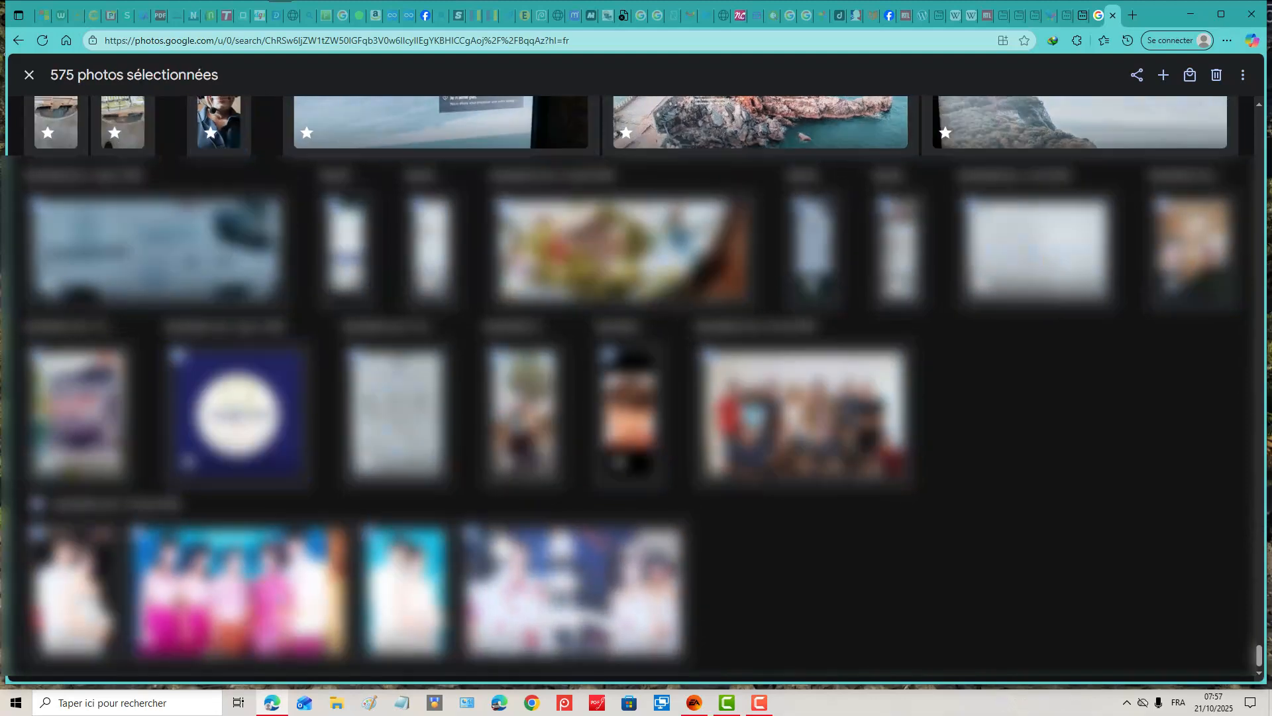
left_click(1244, 75)
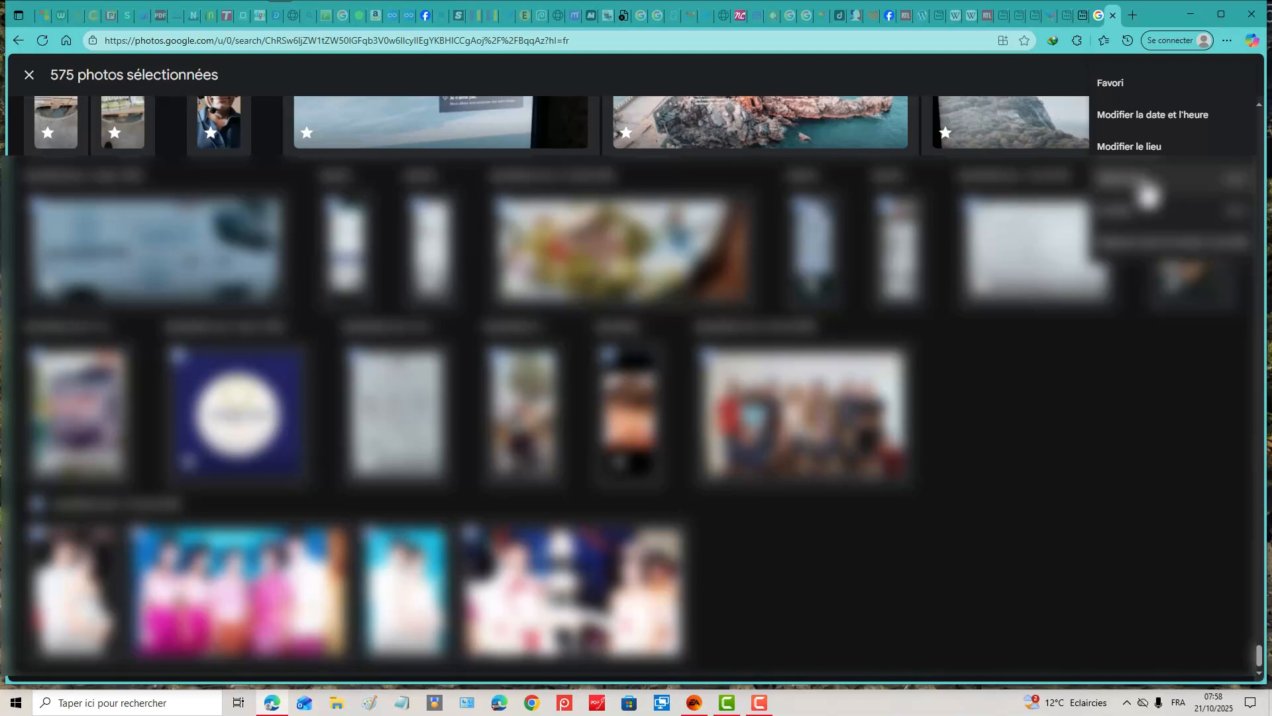
left_click(1147, 194)
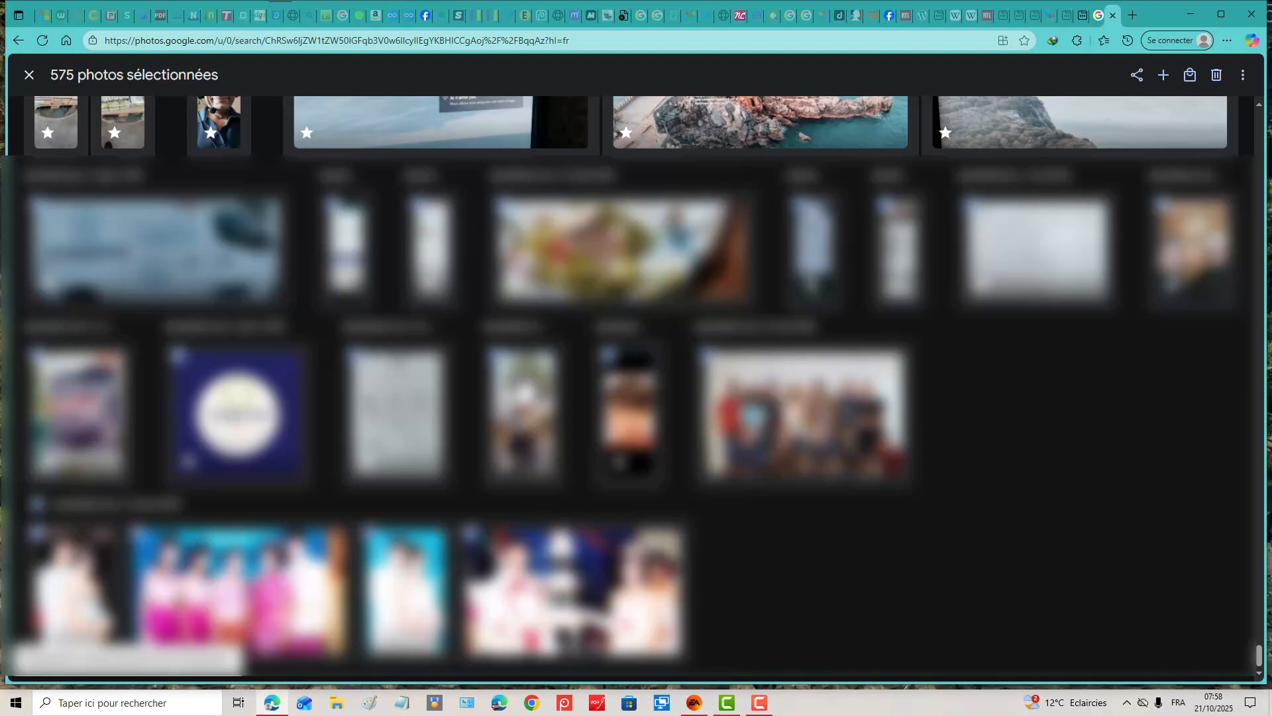
key("Escape")
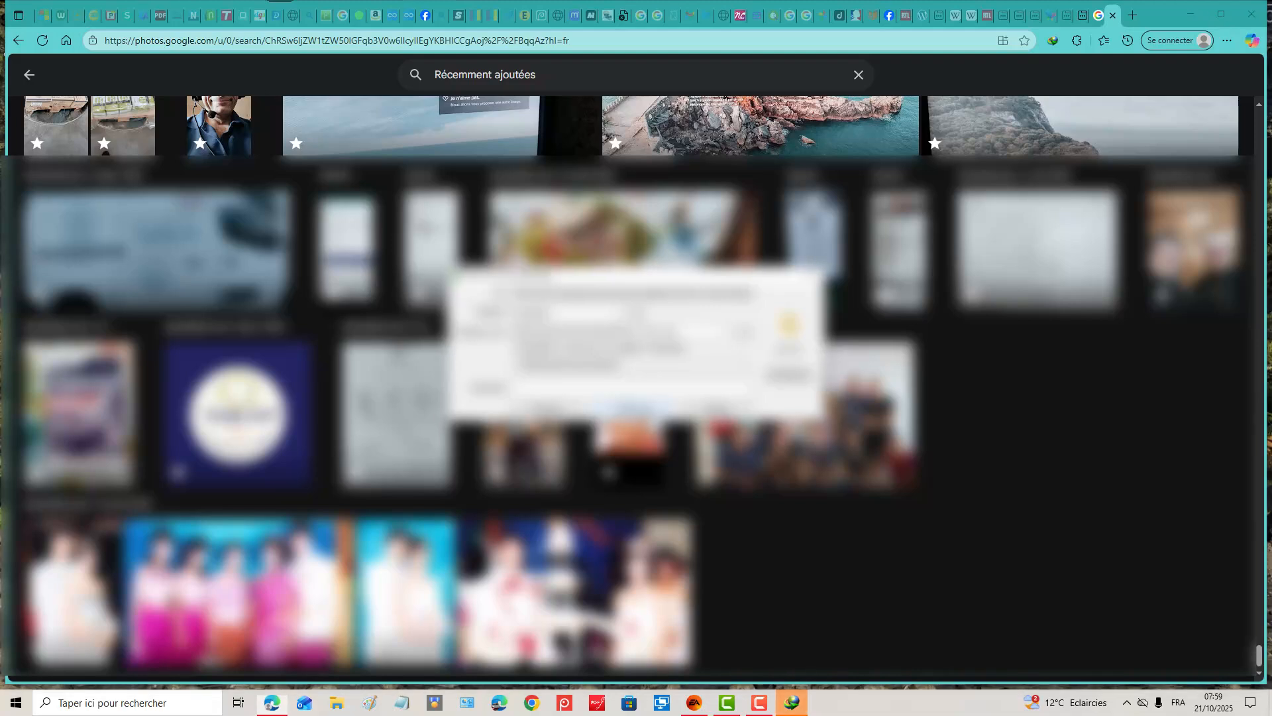
left_click(634, 407)
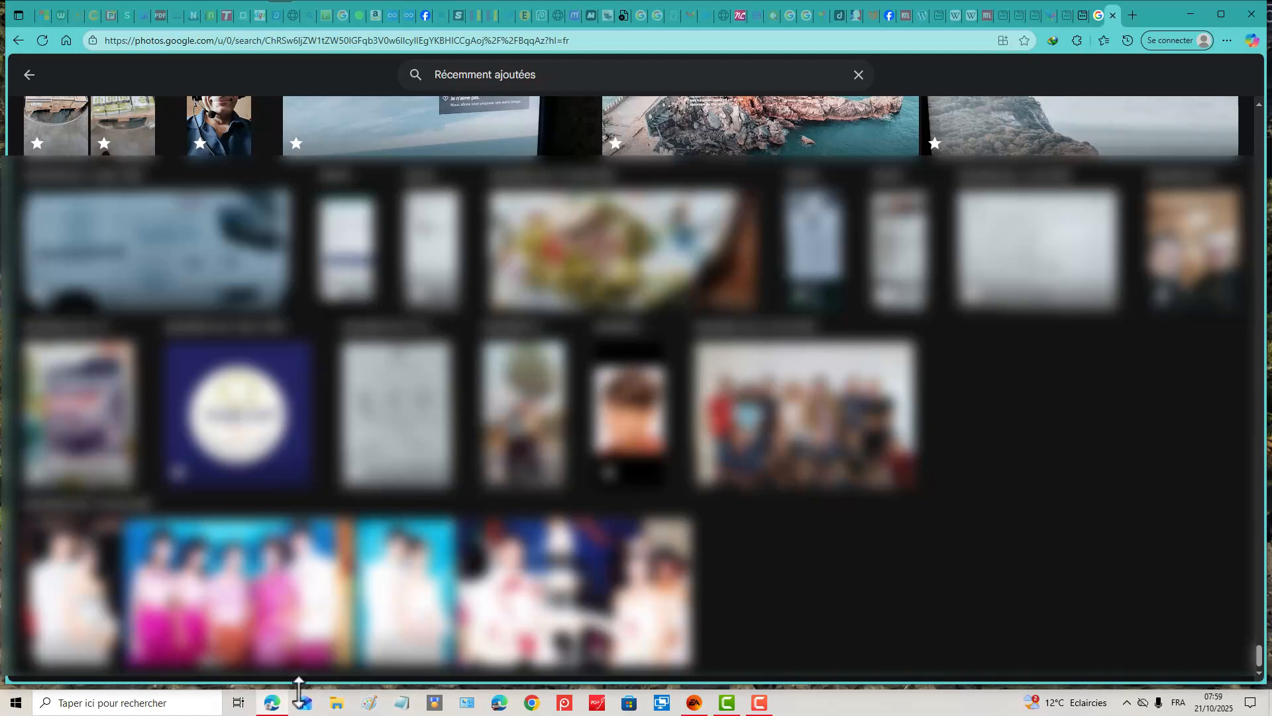
Switch to the file explorer, open the "Compressed" folder in "Téléchargements", and check the downloaded archive Photos-1-001_2.
left_click(342, 706)
left_click(342, 707)
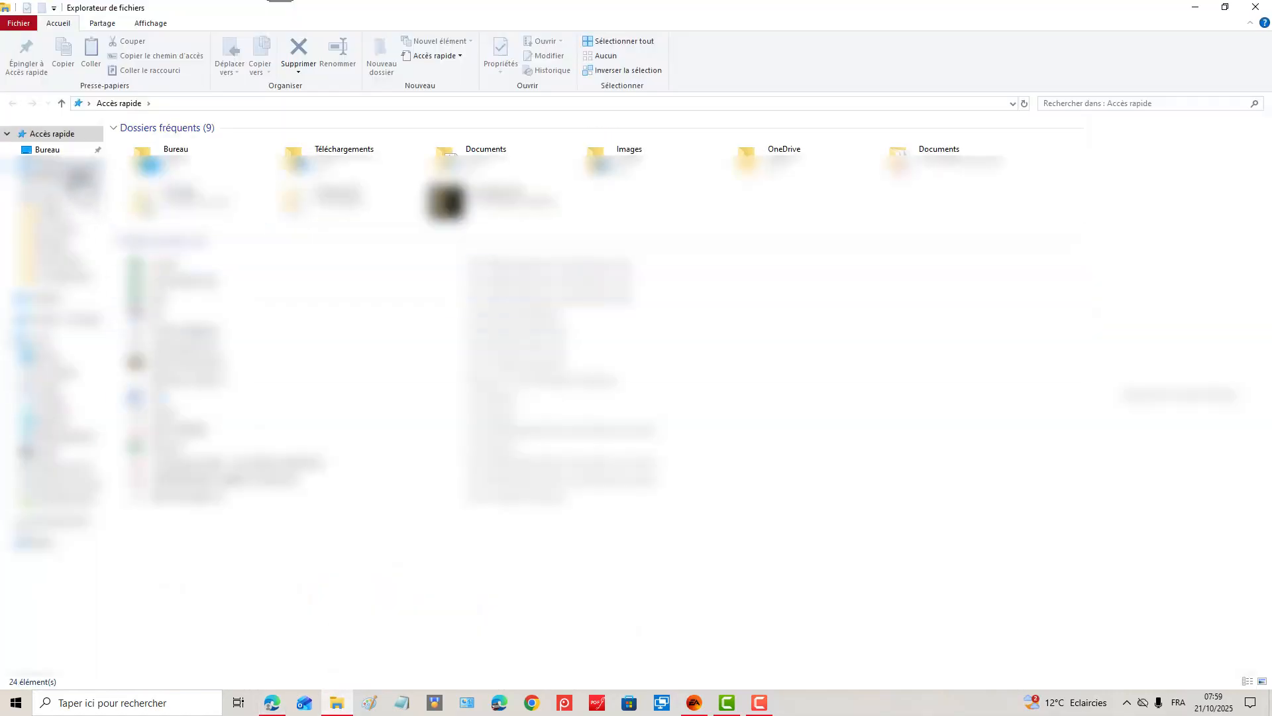
left_click(75, 167)
left_click(168, 174)
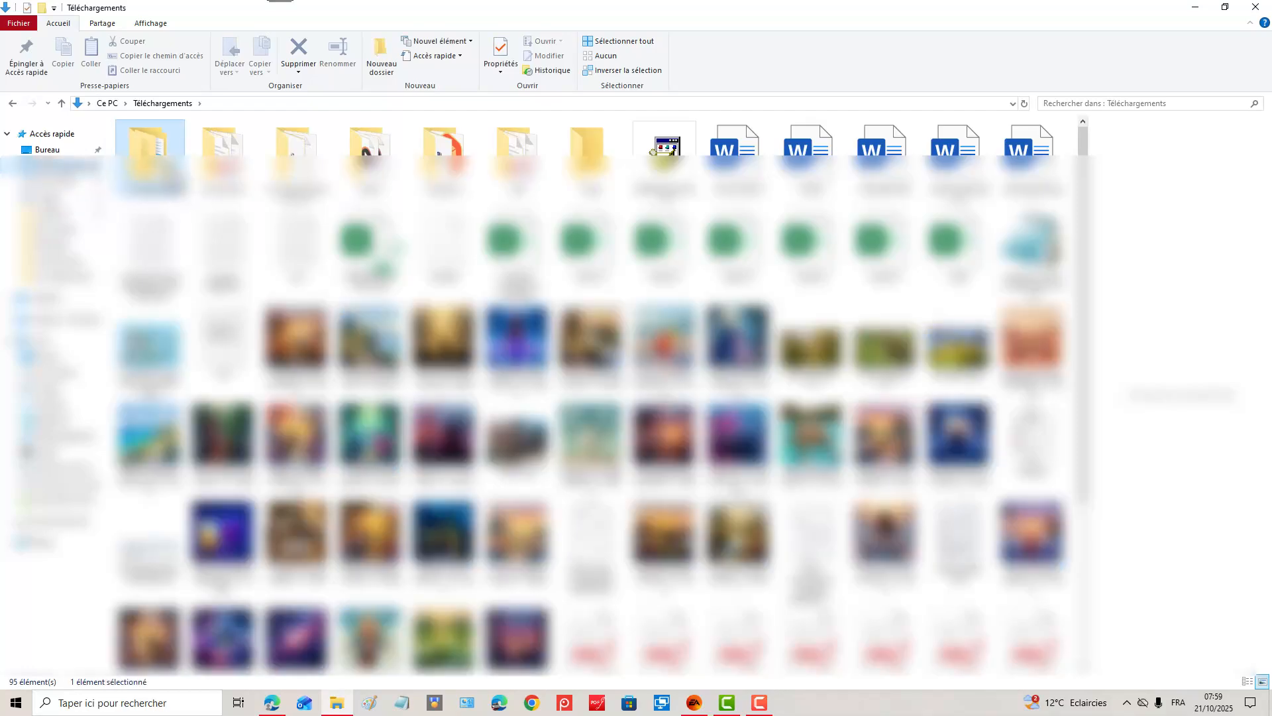
double_click(168, 174)
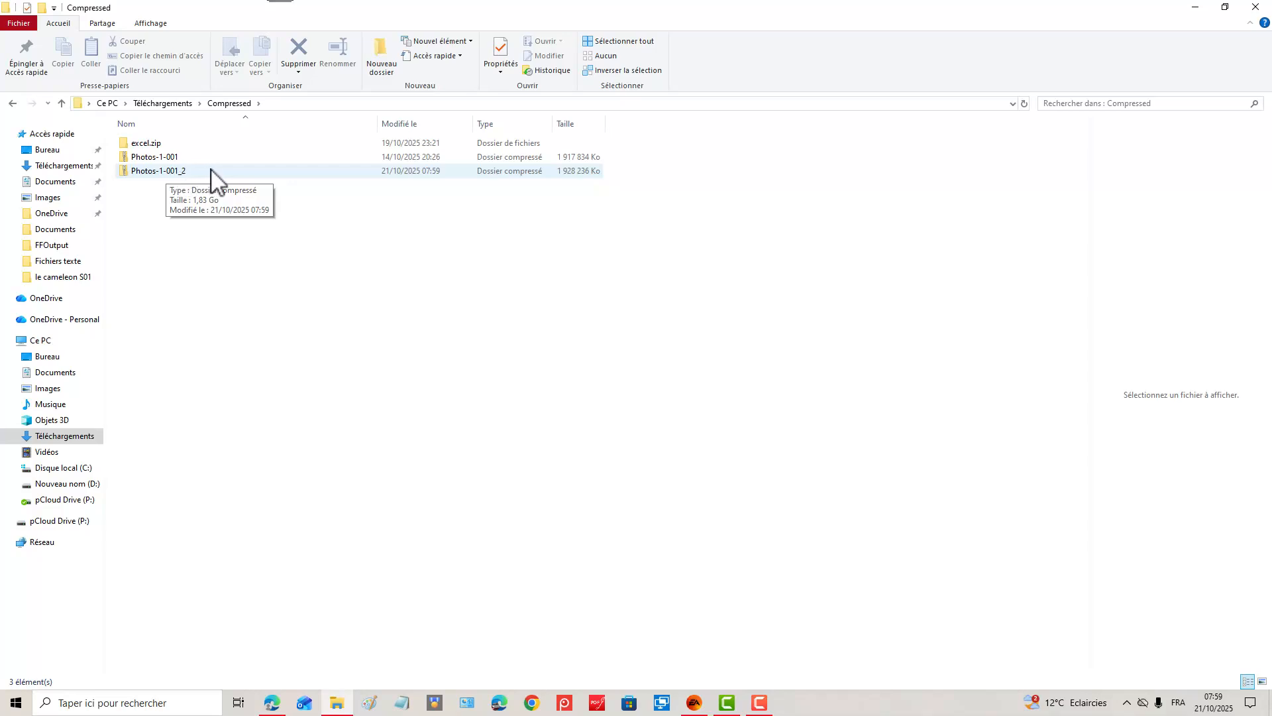
left_click(174, 172)
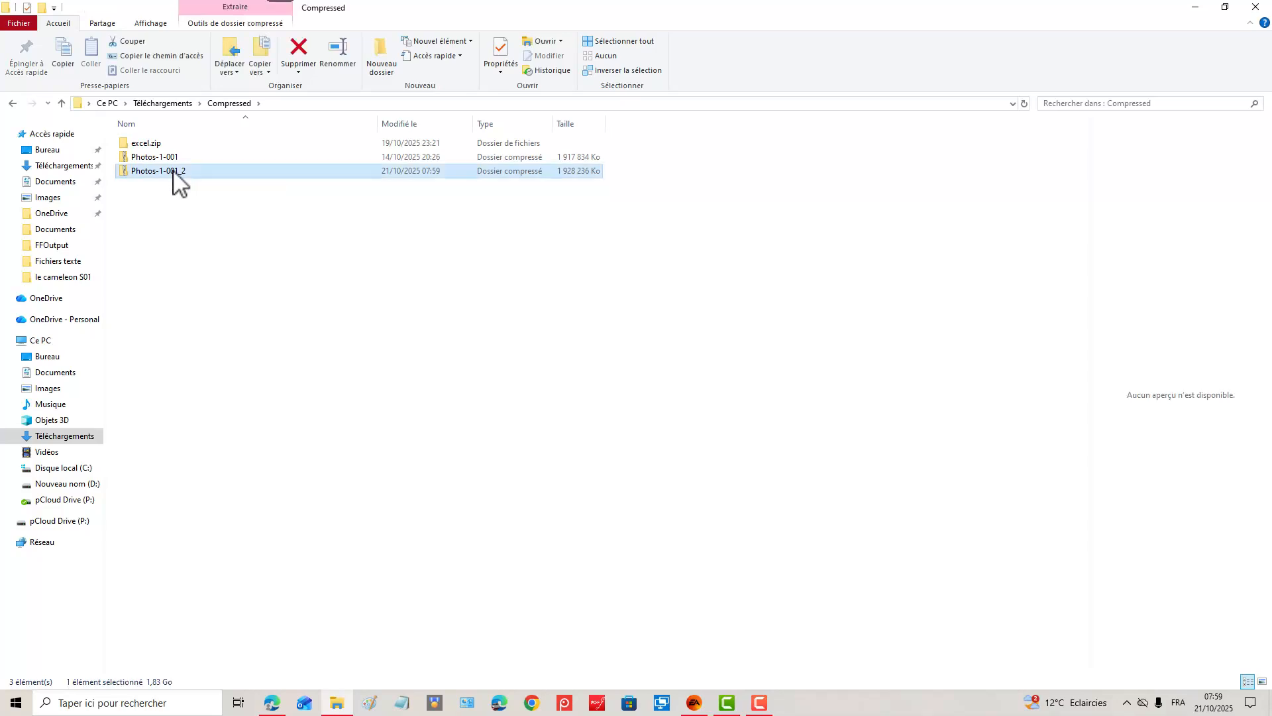
right_click(173, 173)
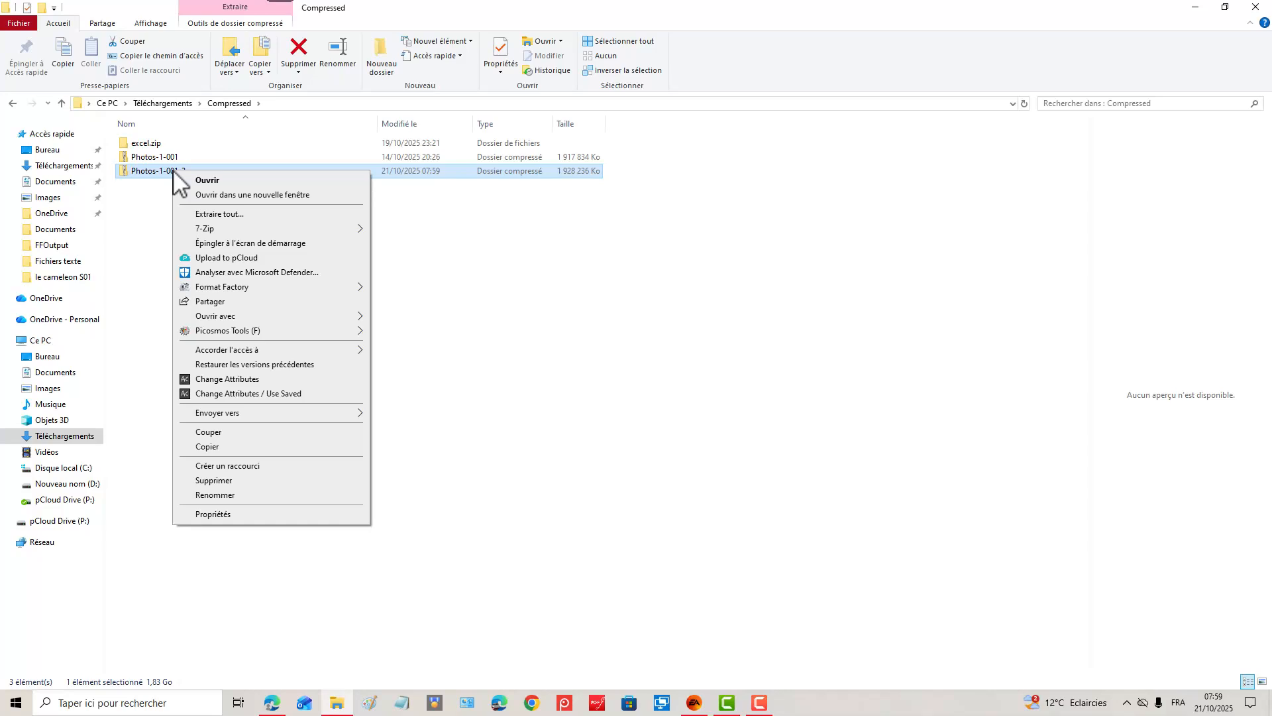
Delete the older archive Photos-1-001 from the "Compressed" folder.
left_click(171, 157)
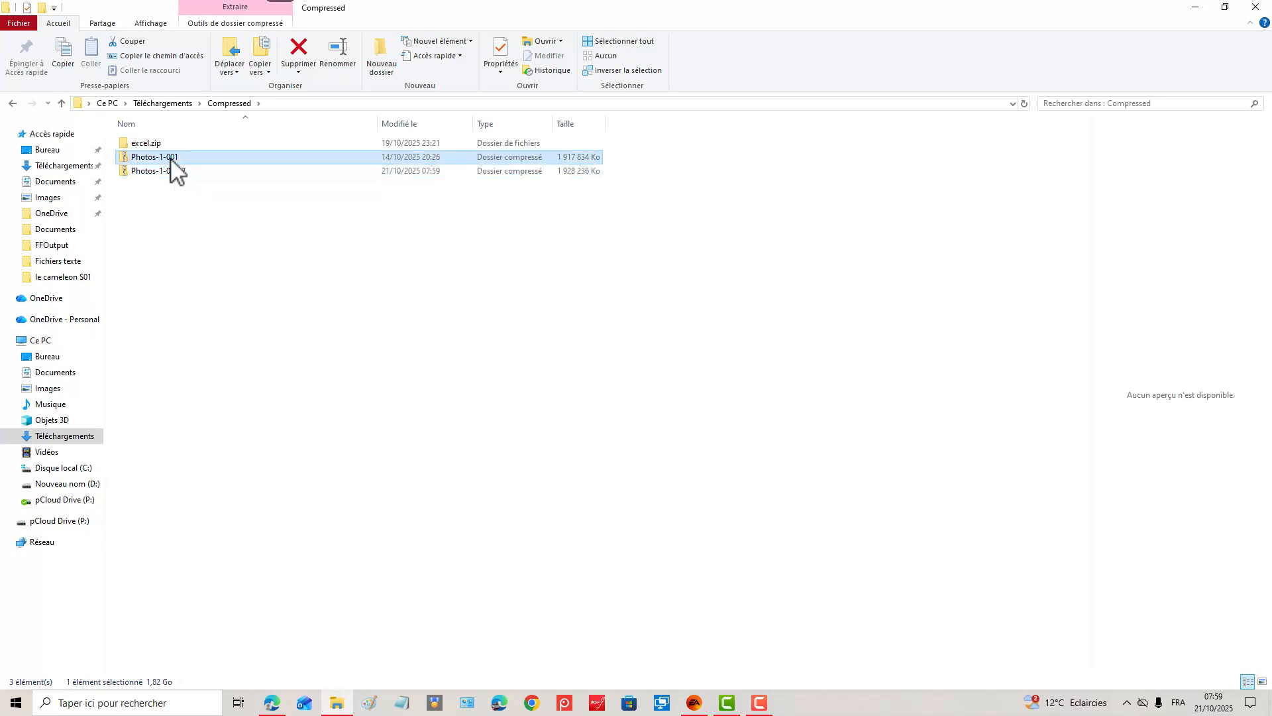
right_click(171, 159)
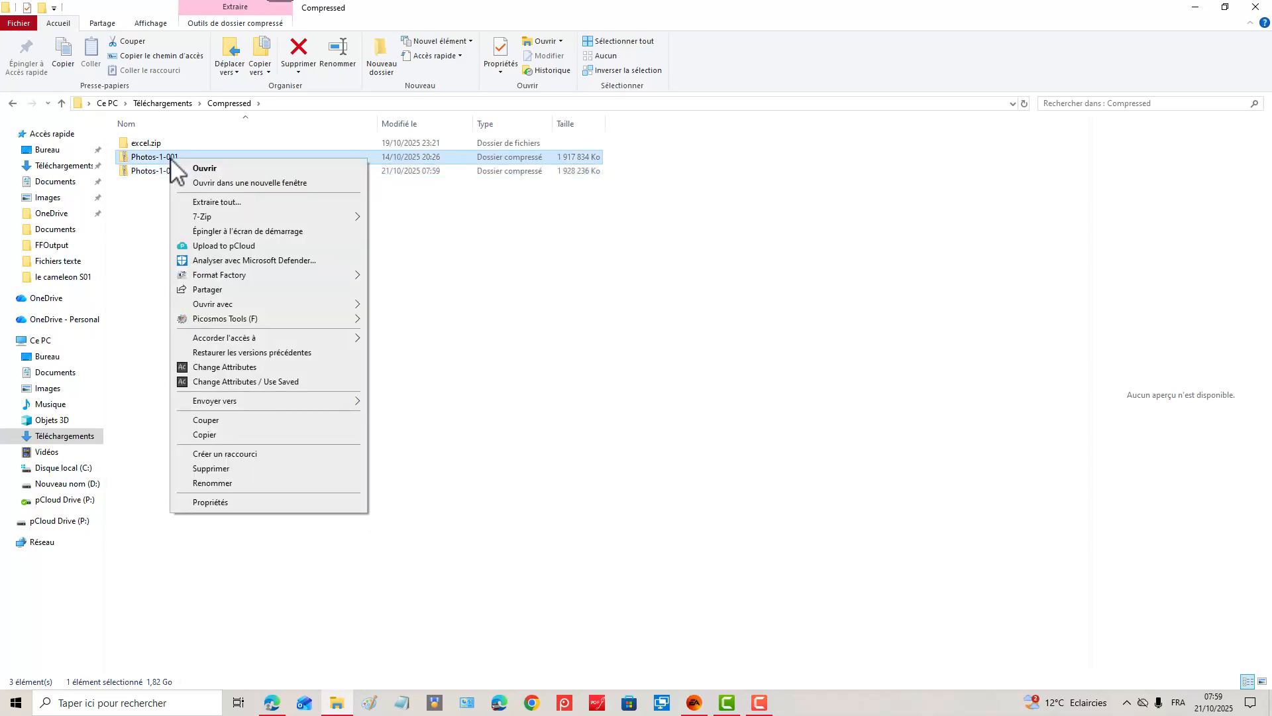
left_click(227, 468)
Rename the downloaded archive Photos-1-001_2 as Photos-1-001.
left_click(182, 160)
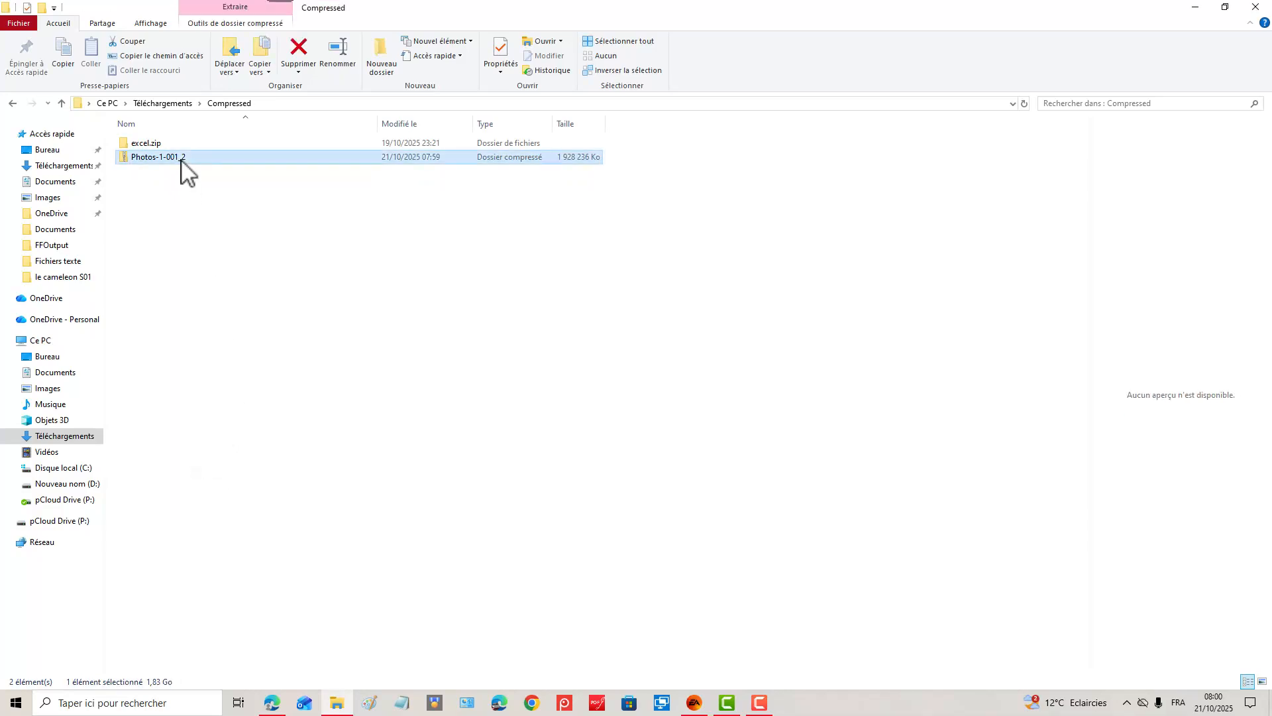
right_click(180, 160)
left_click(226, 485)
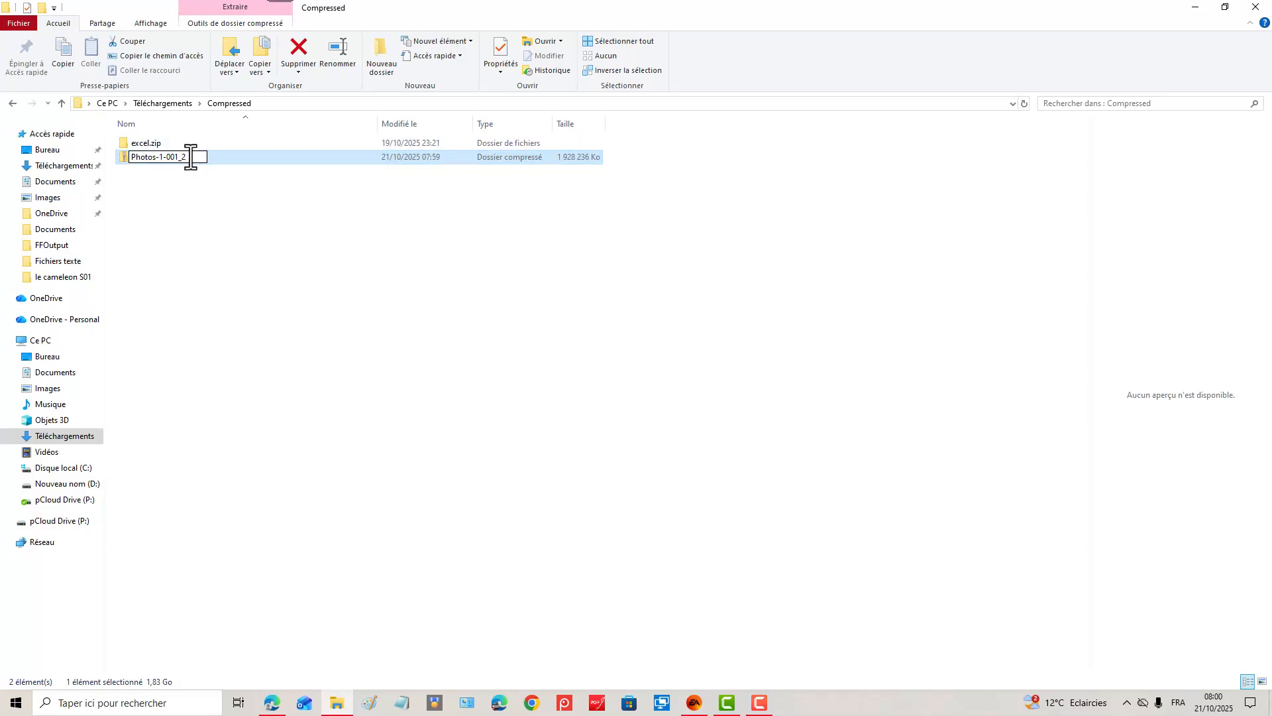
left_click(198, 192)
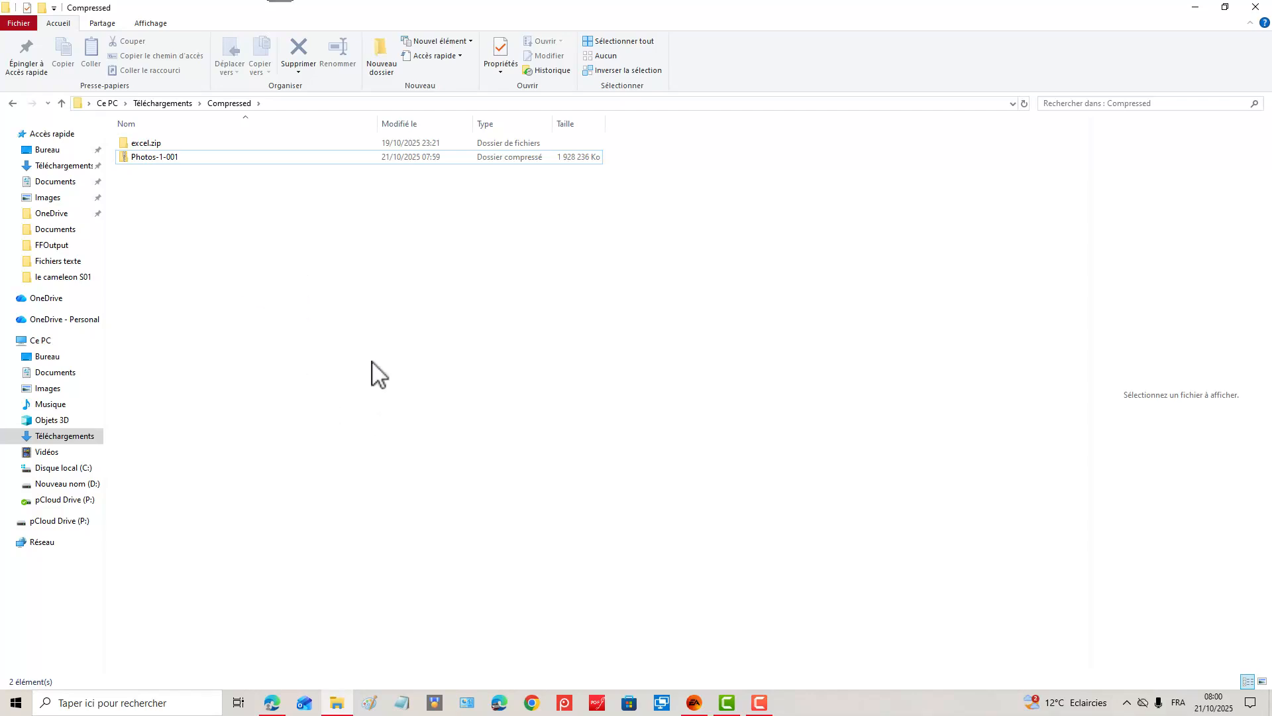
Switch back to Google Photos, select the first and last photos in "Récemment ajoutées", and try to move them to the trash.
left_click(279, 707)
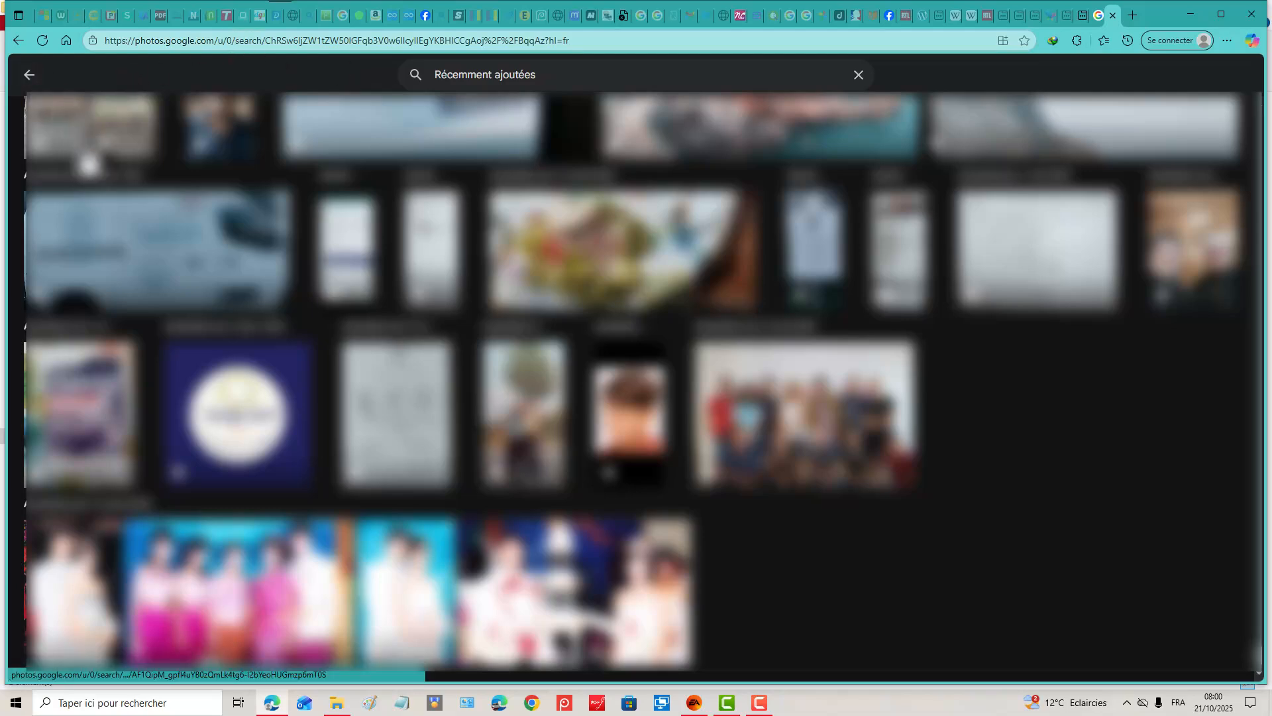
scroll(248, 354, "up", 8)
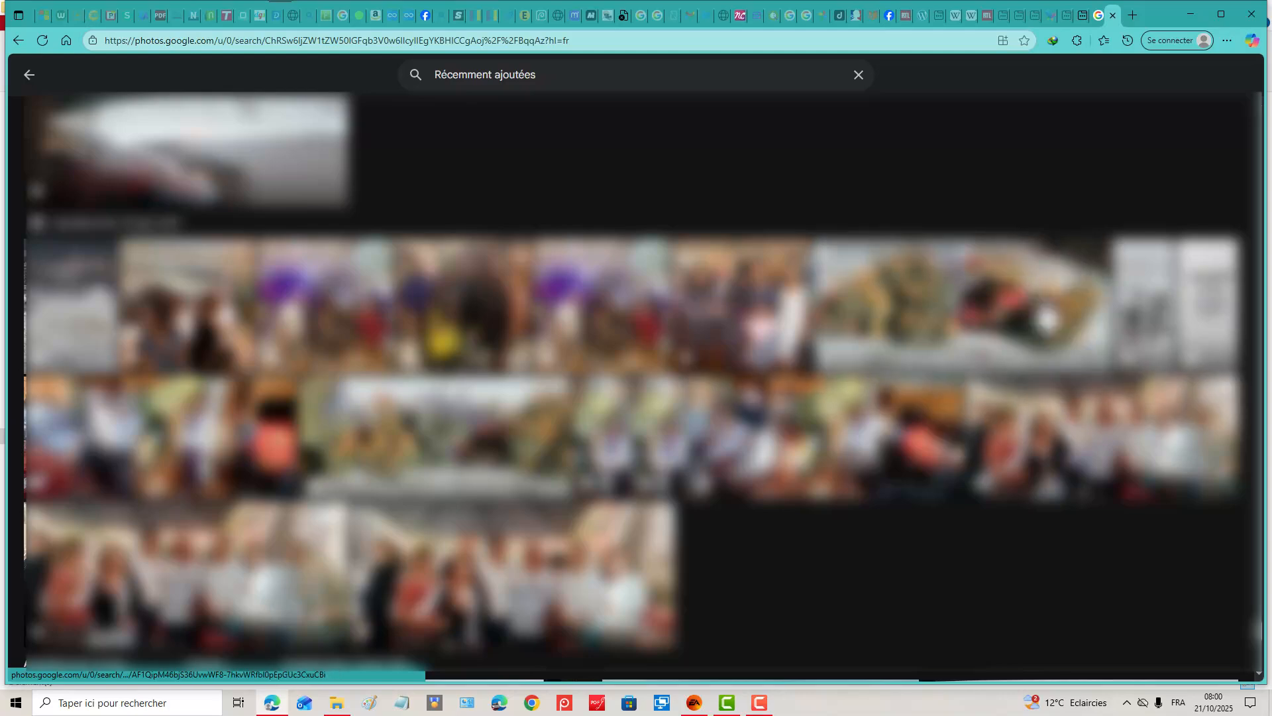
left_click_drag(1257, 639, 1252, 42)
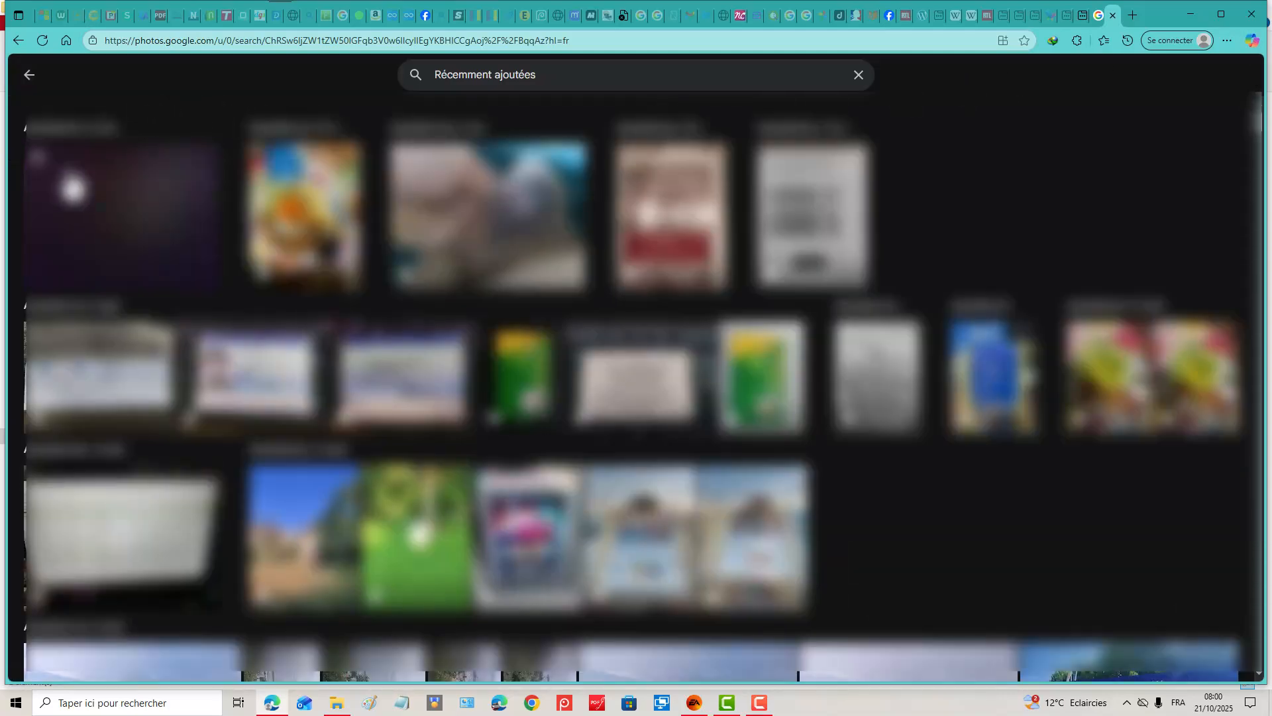
left_click(38, 157)
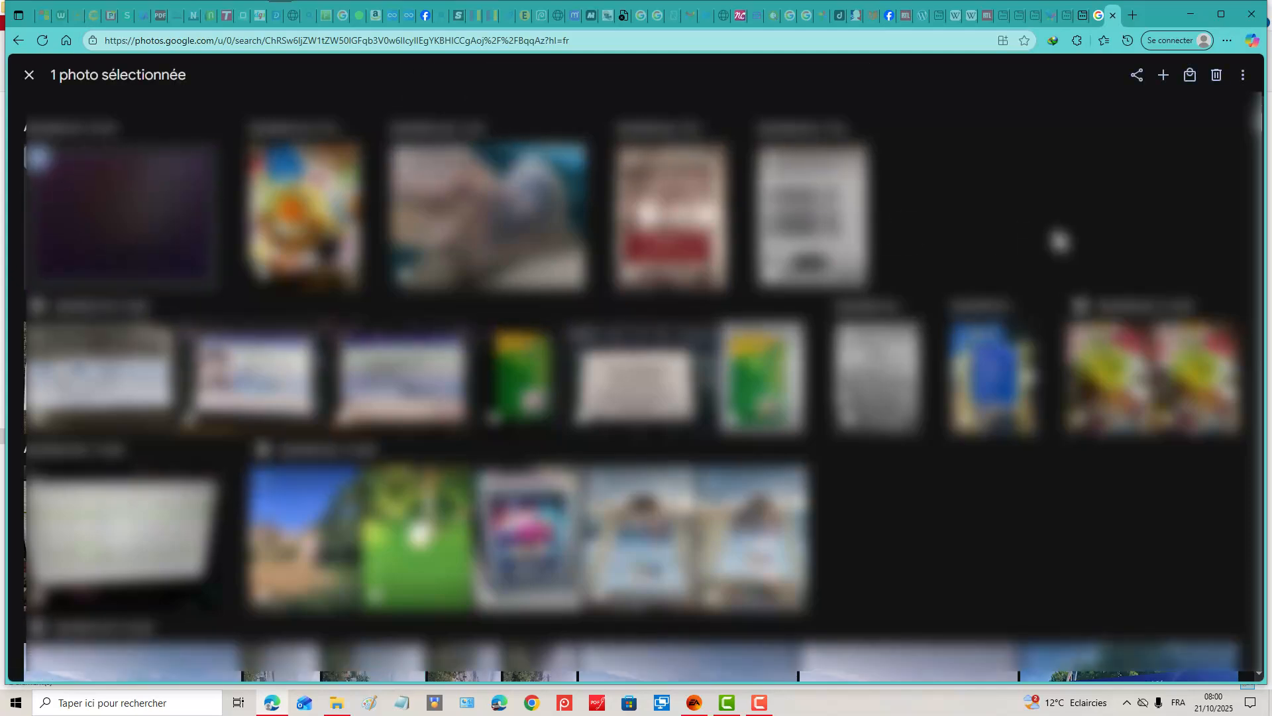
left_click_drag(1264, 133, 1241, 382)
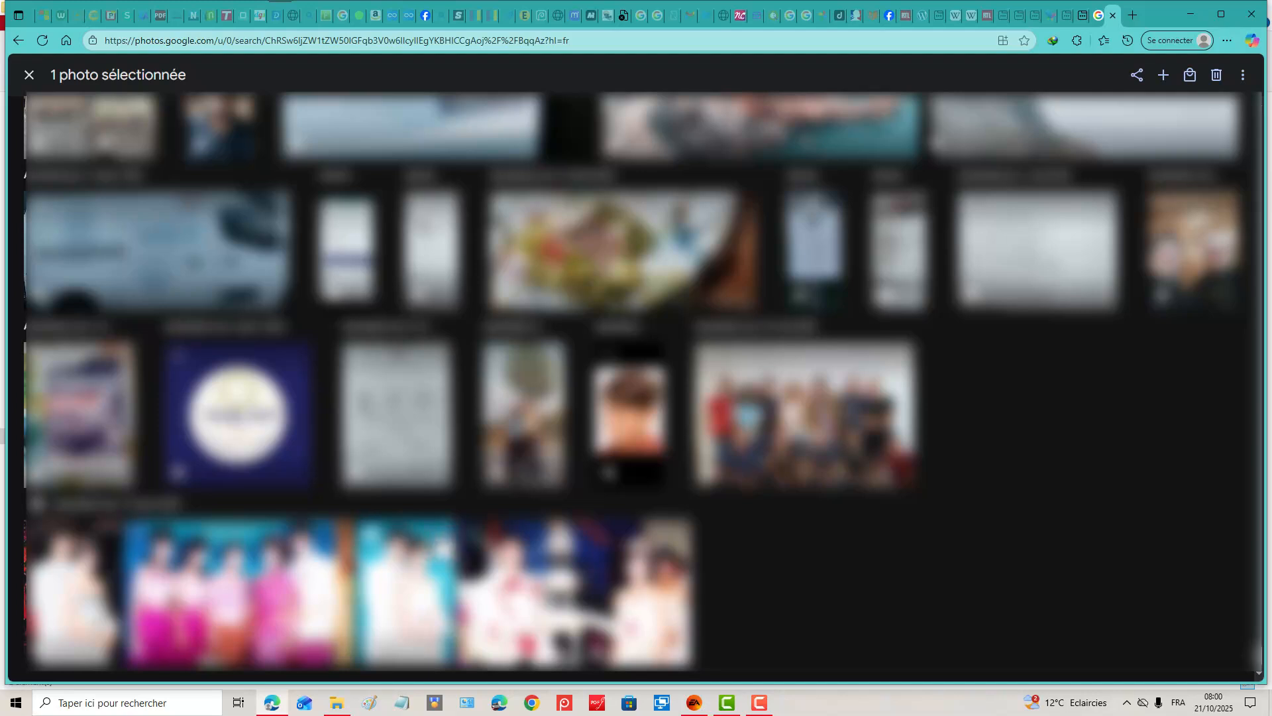
left_click(472, 534)
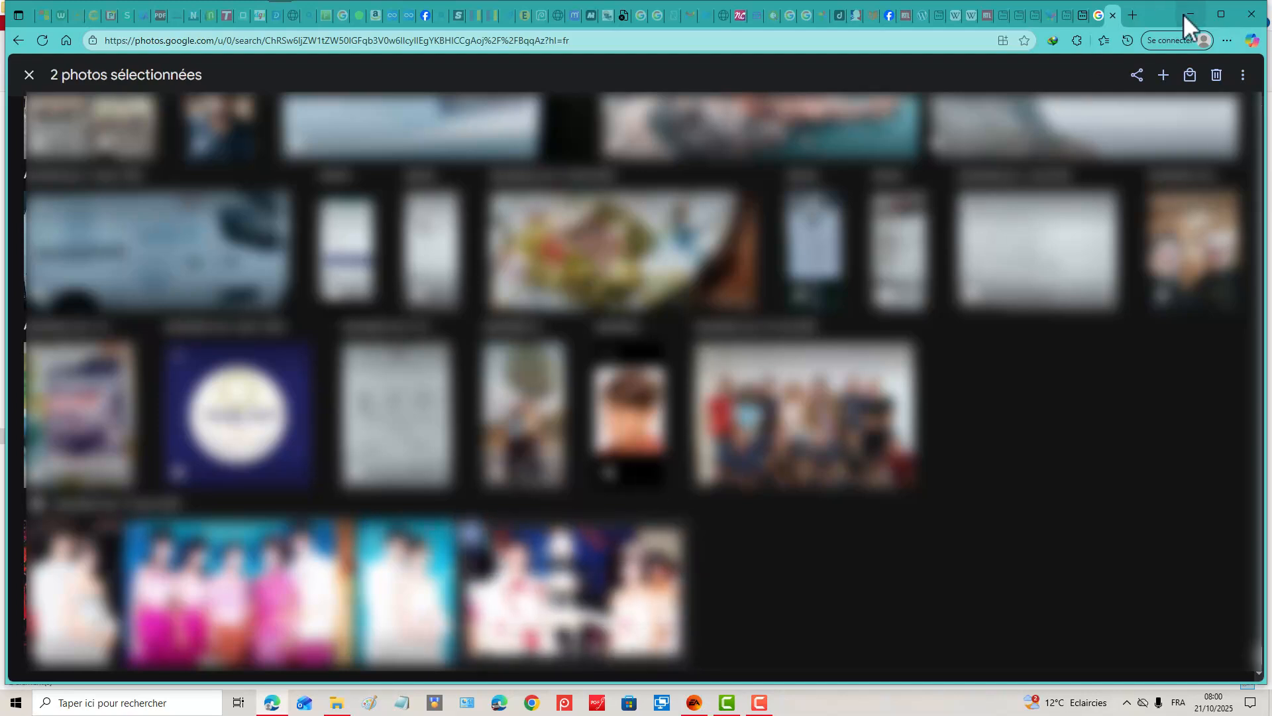
left_click(1219, 77)
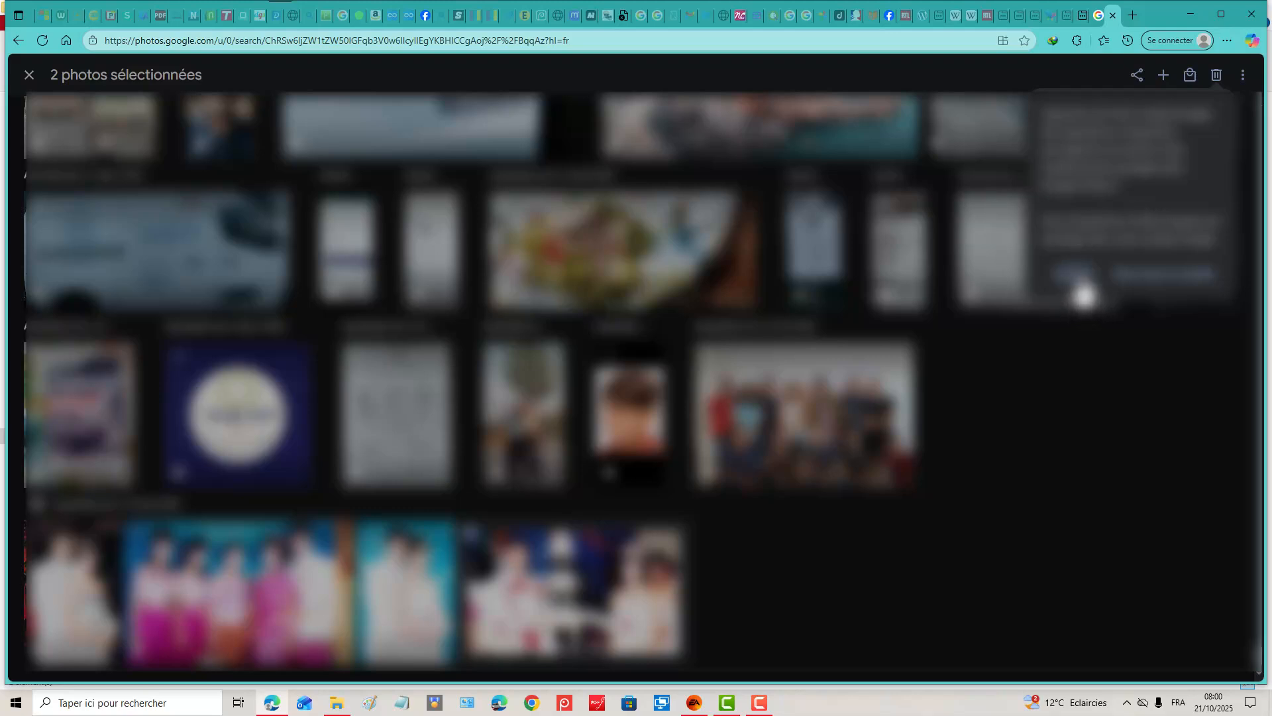
left_click(1075, 273)
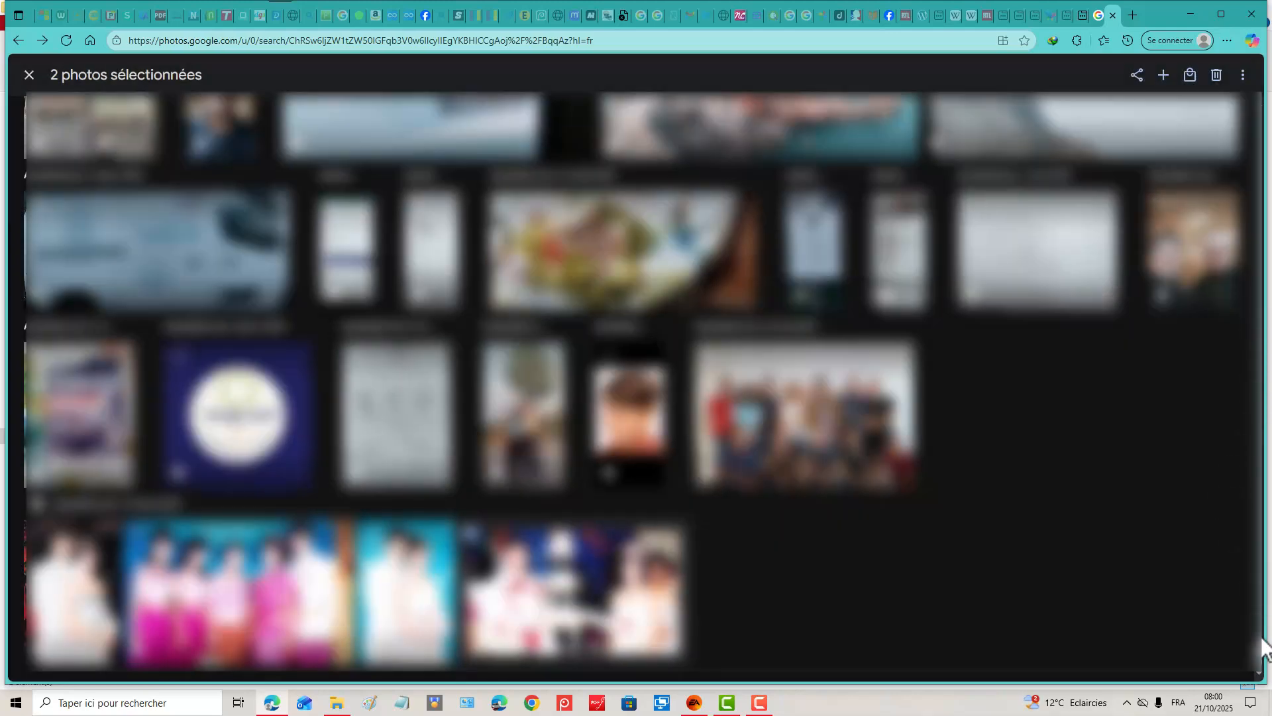
Deselect the first and last photos in "Récemment ajoutées".
left_click_drag(1261, 656, 1225, 105)
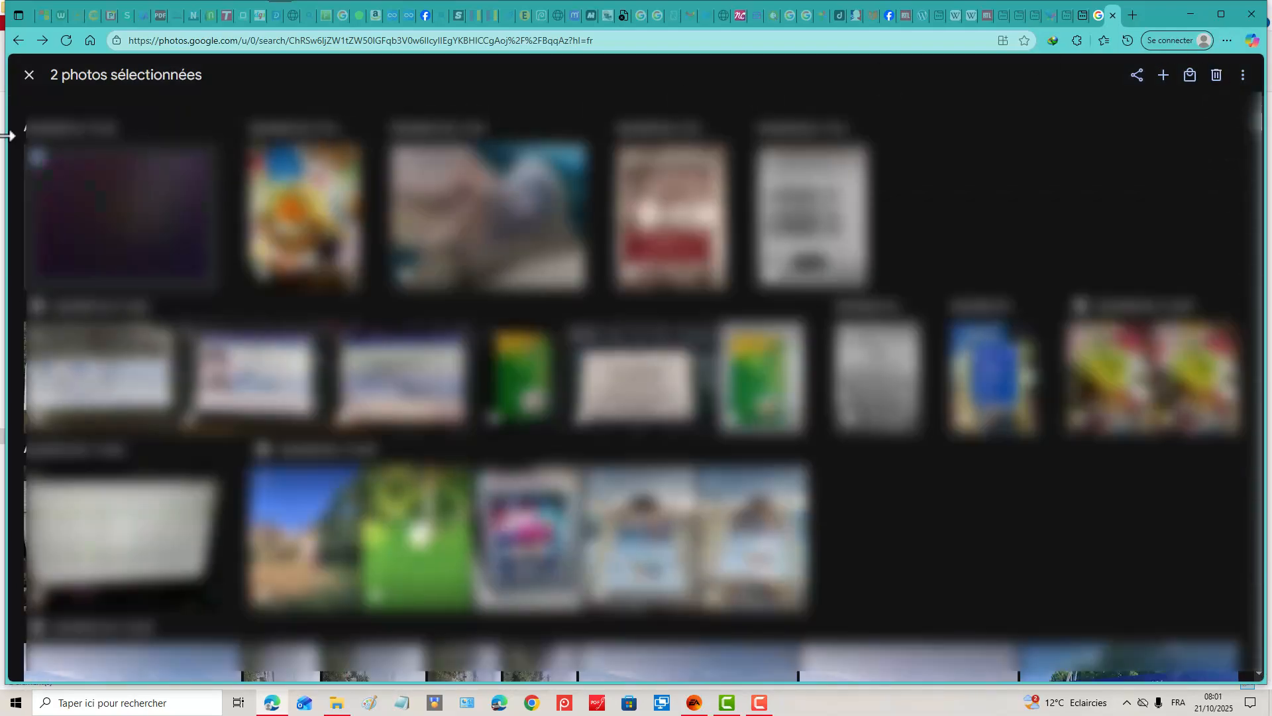
left_click(44, 190)
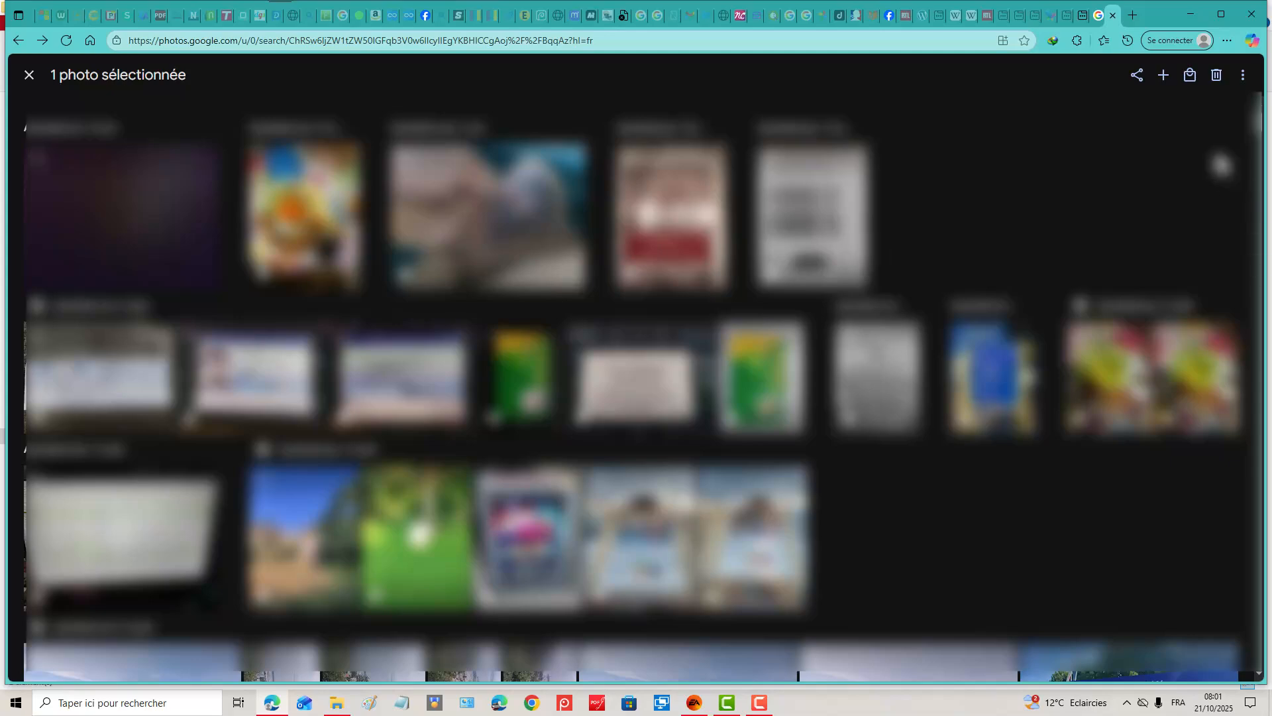
left_click_drag(1261, 127, 1261, 656)
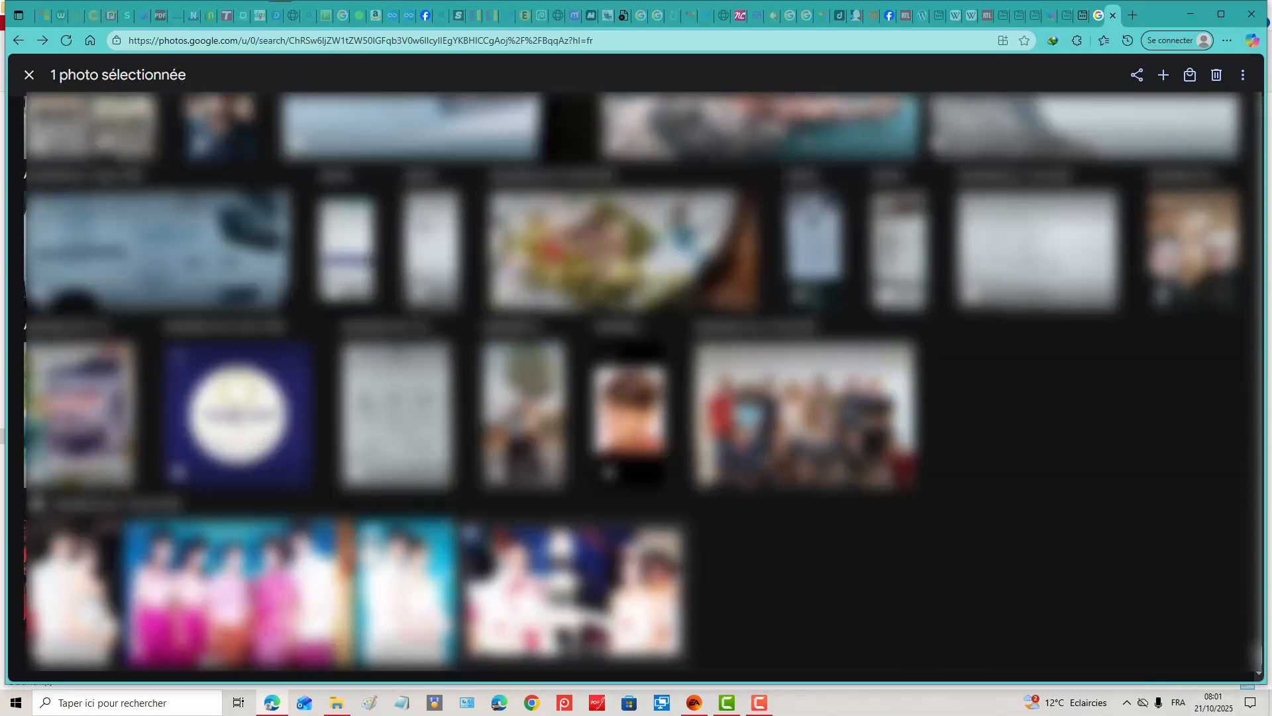
left_click(378, 546)
key("Escape")
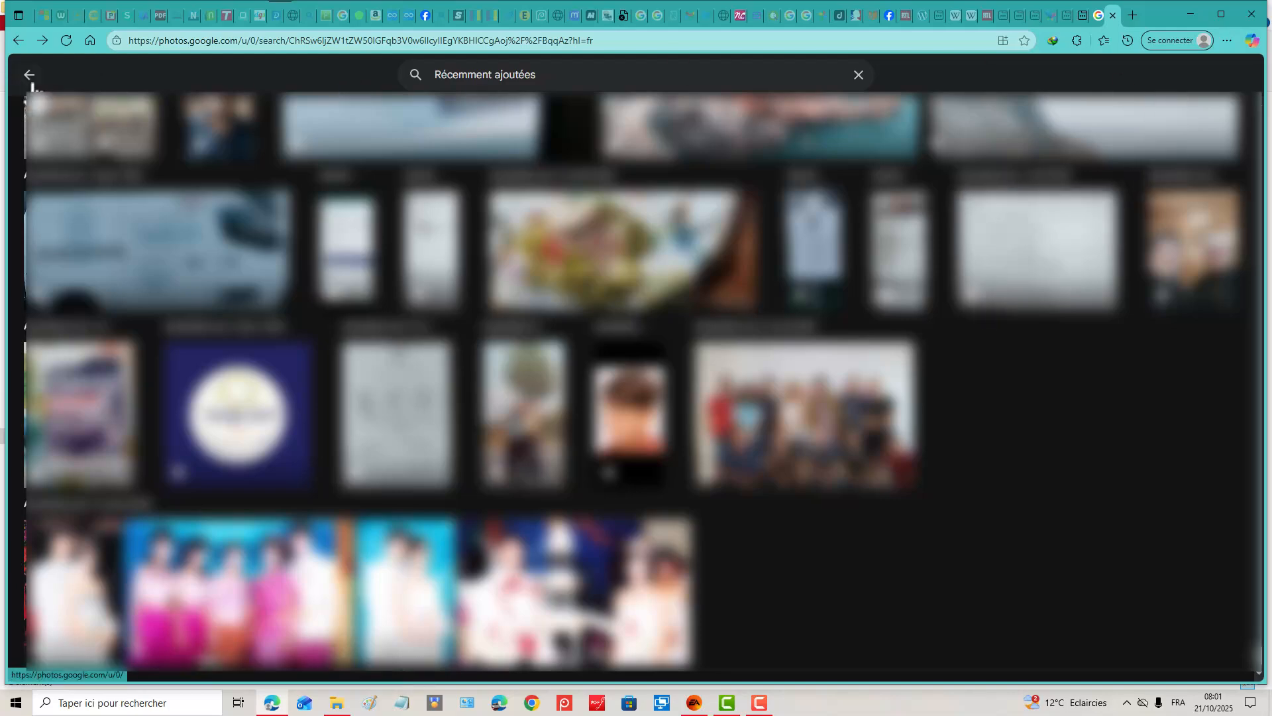
Look through the "Récemment ajoutées" collection again and return to the main photo library.
left_click(29, 77)
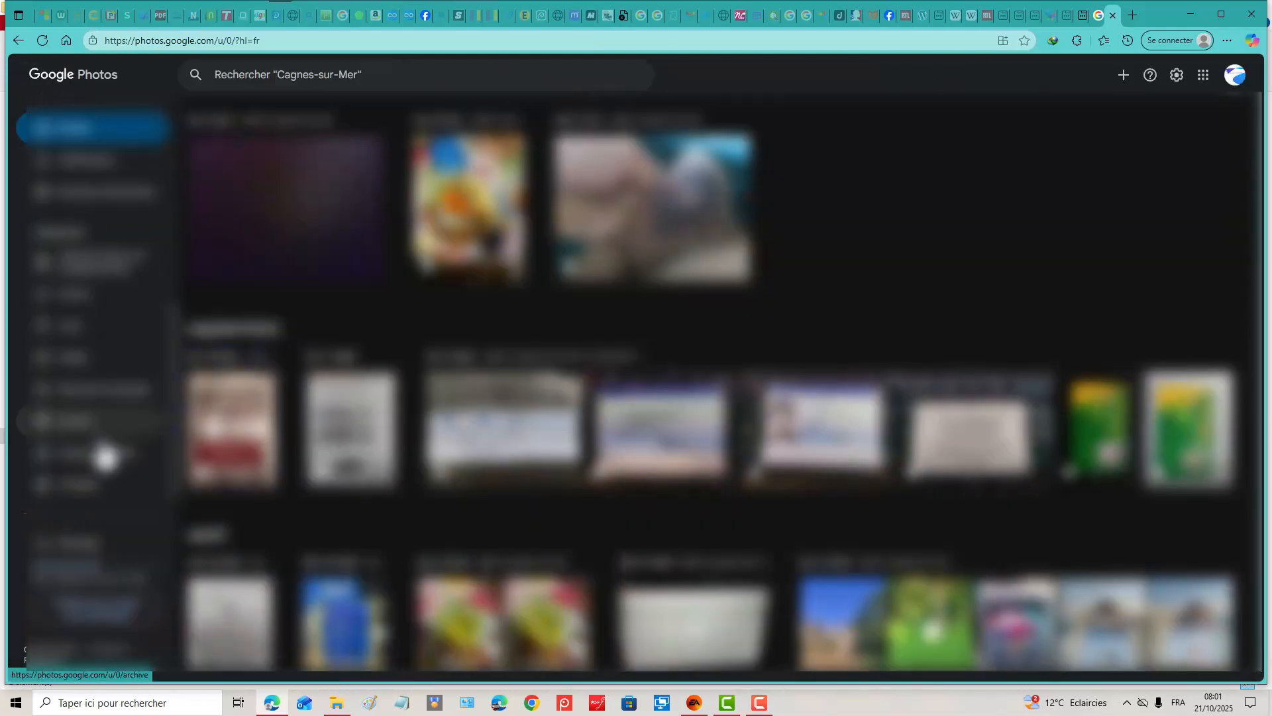
left_click(96, 394)
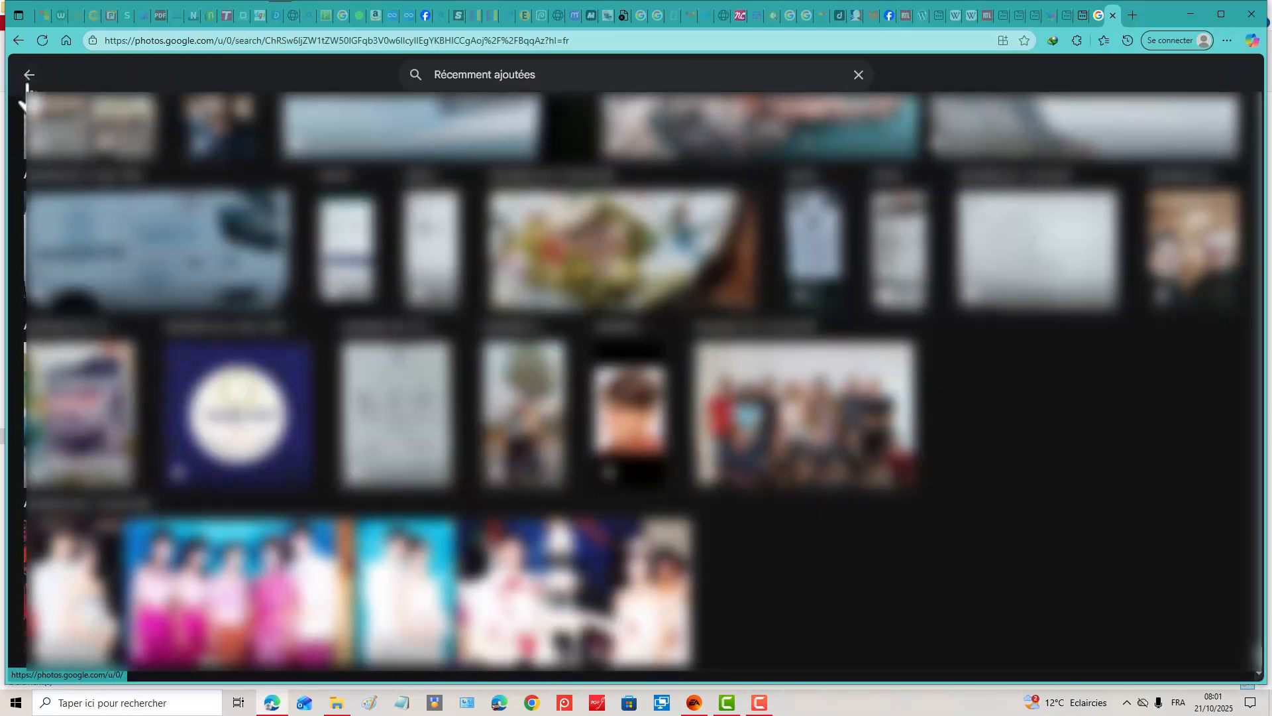
scroll(59, 174, "up", 10)
scroll(204, 186, "up", 3)
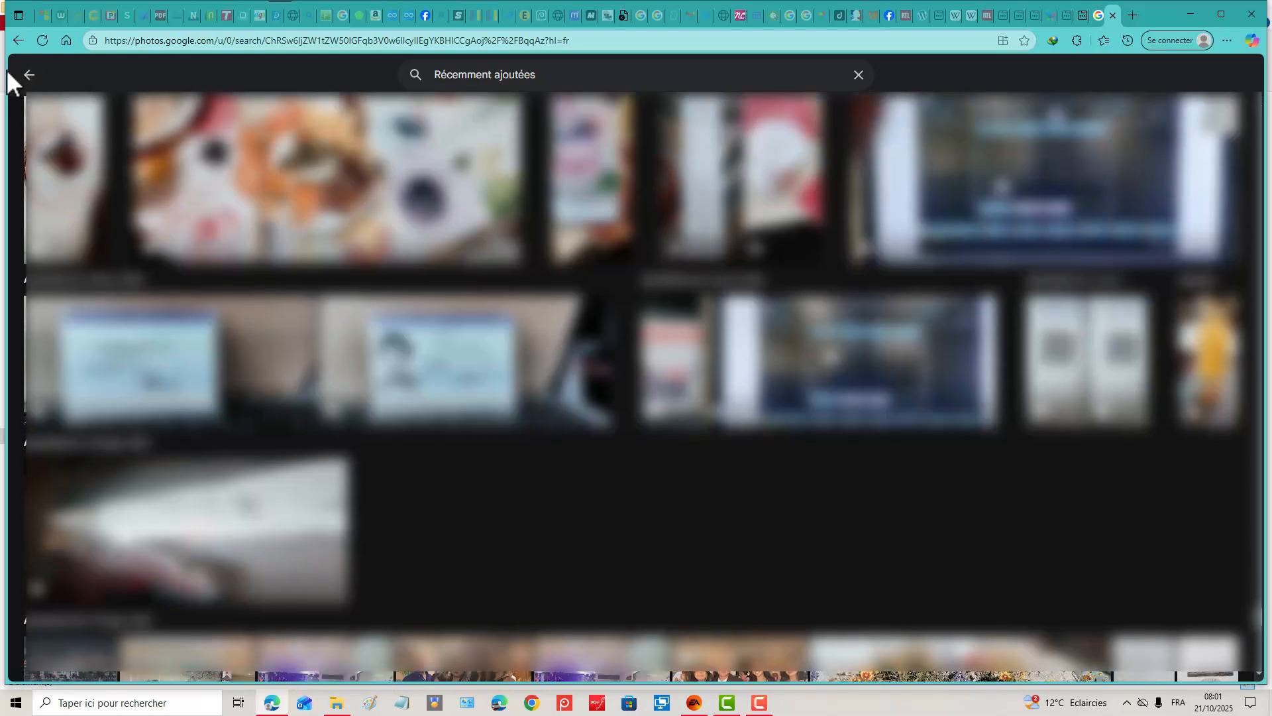
left_click(28, 77)
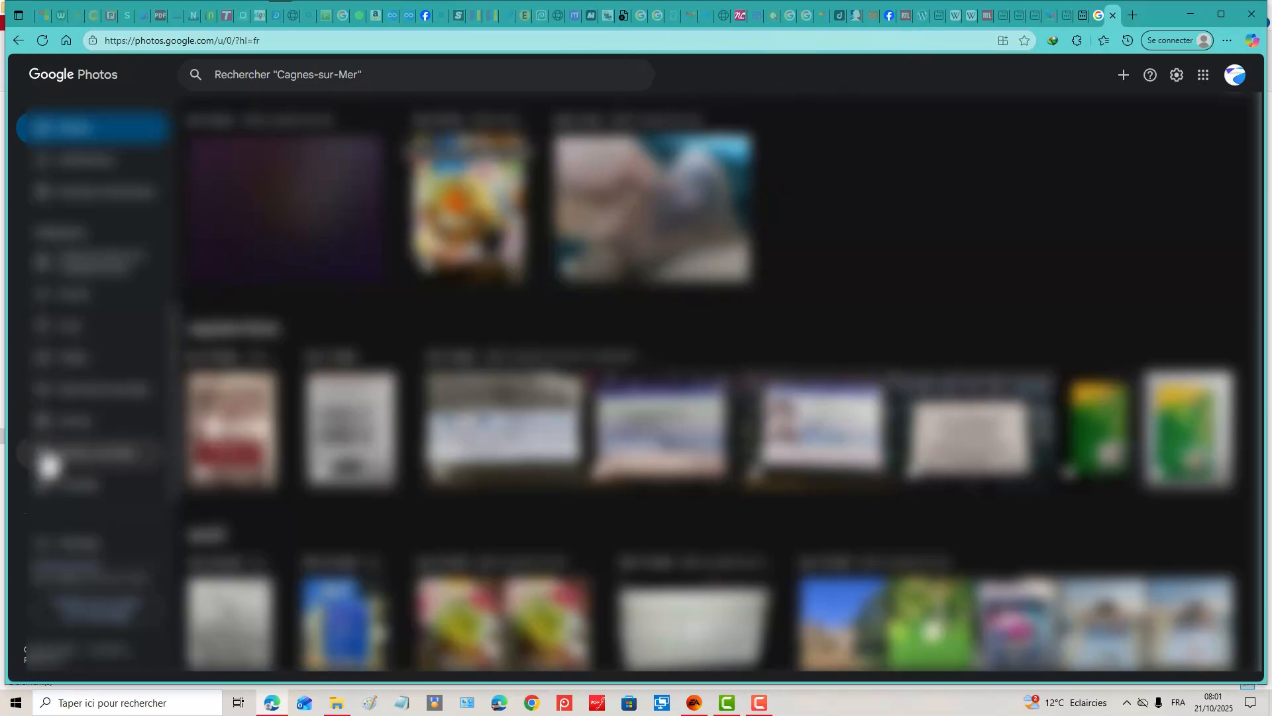
Select every photo in the "Récemment ajoutées" collection, from the first one to the last.
left_click(113, 404)
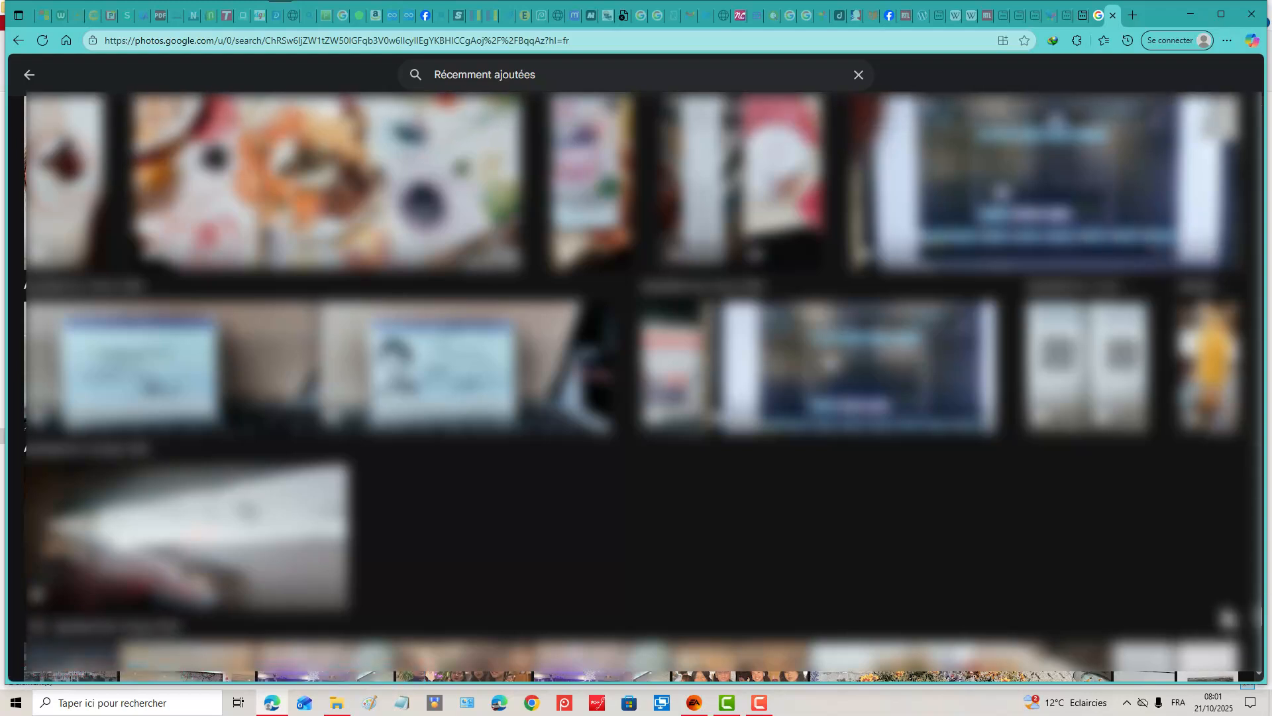
left_click_drag(1261, 624, 1261, 122)
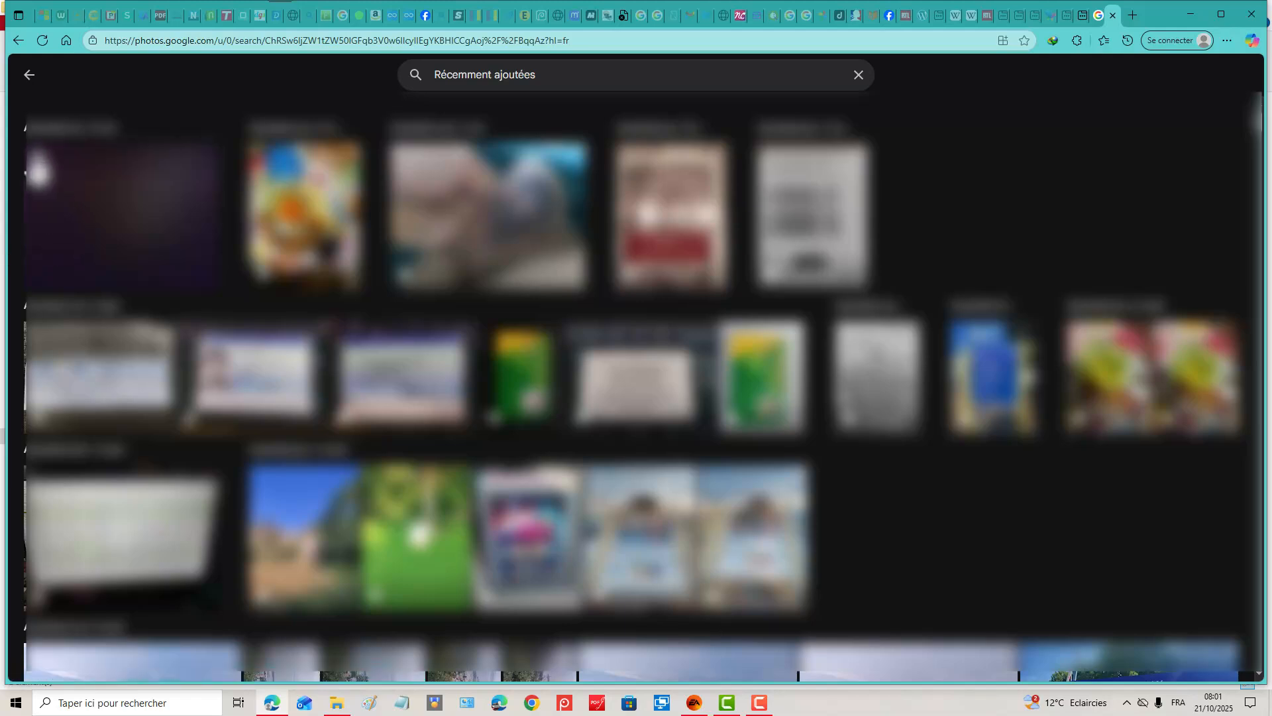
left_click(38, 161)
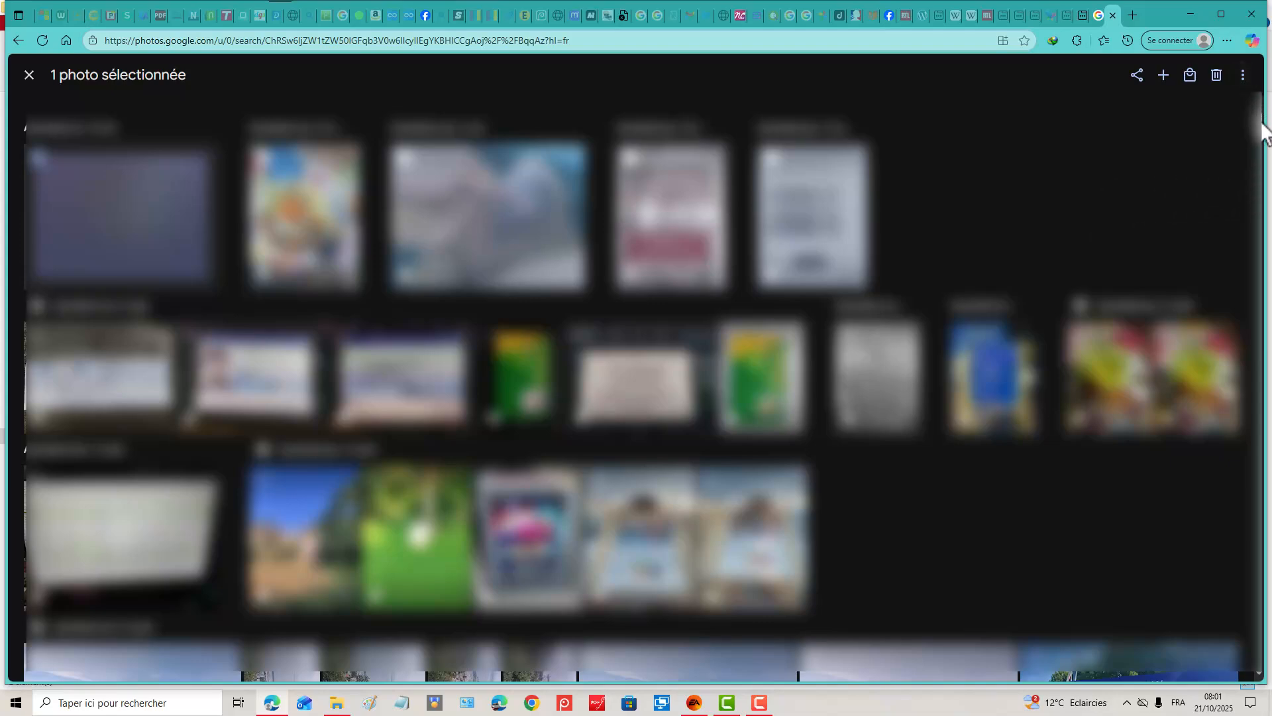
left_click_drag(1262, 126, 1256, 676)
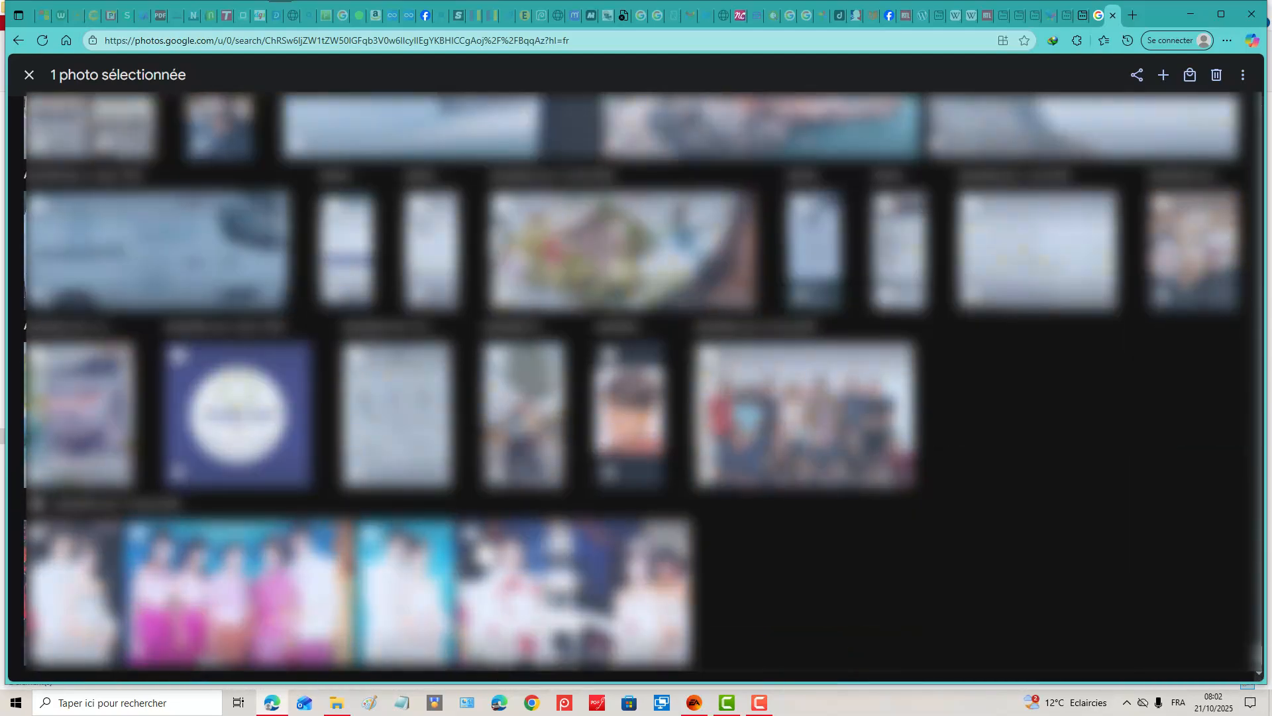
left_click(474, 552, "shift")
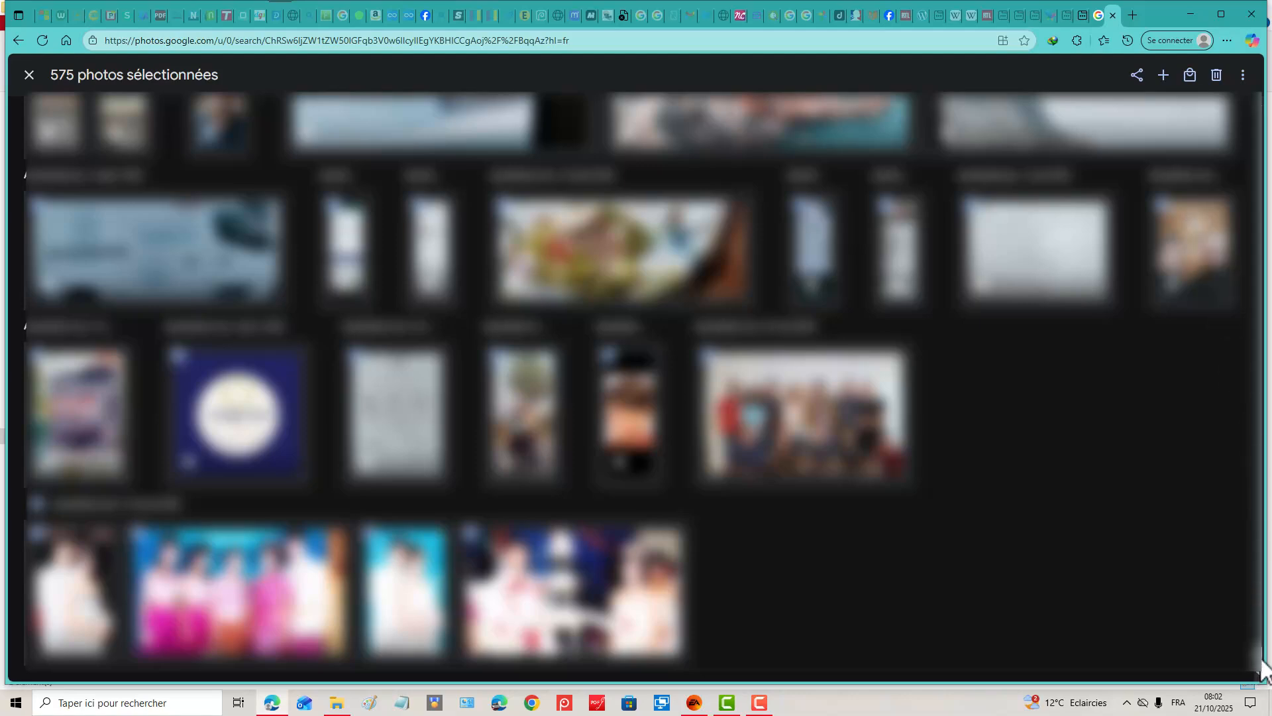
left_click_drag(1264, 669, 1264, 613)
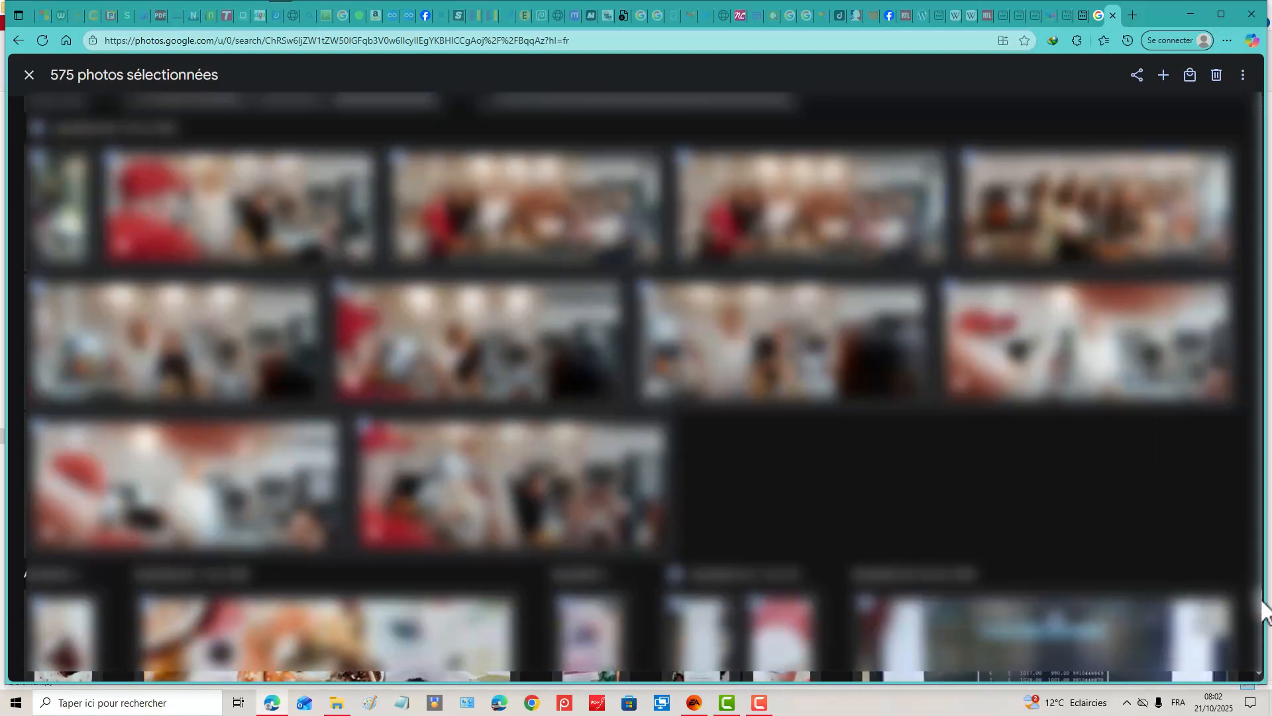
scroll(1265, 613, "down", 8)
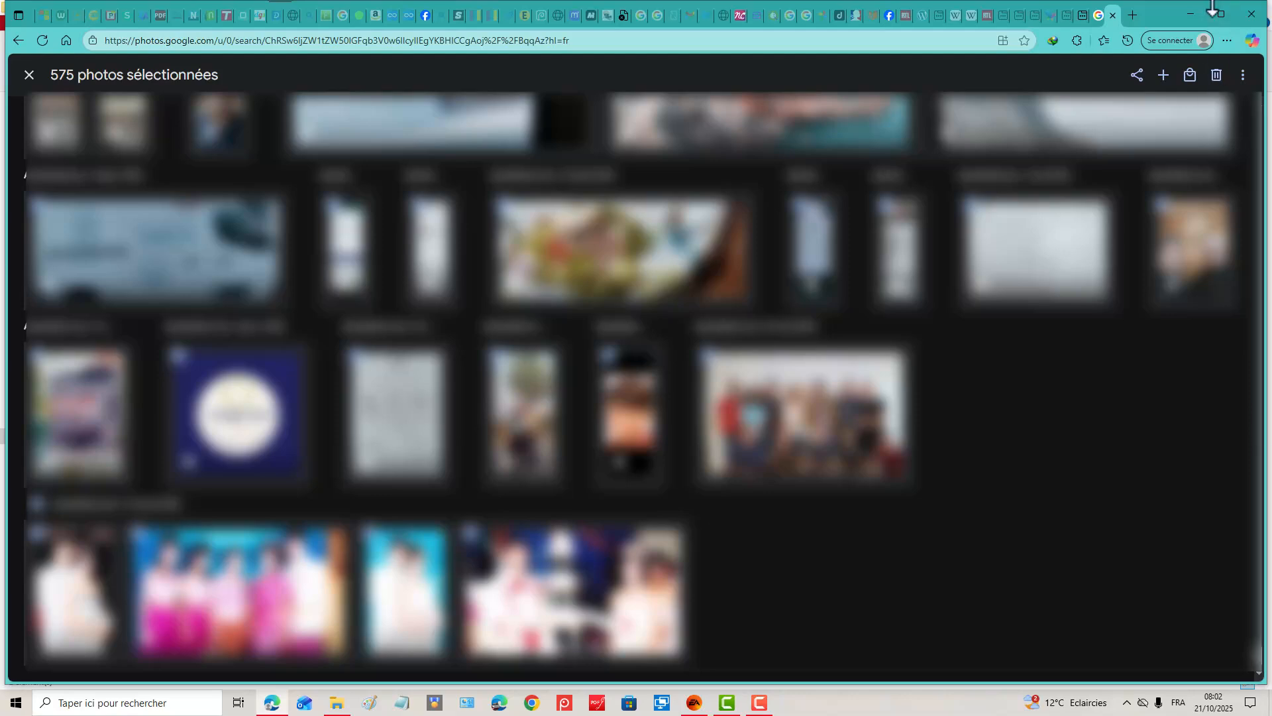
Move all the selected photos to the trash, and open "Corbeille" from the main library.
left_click(1218, 76)
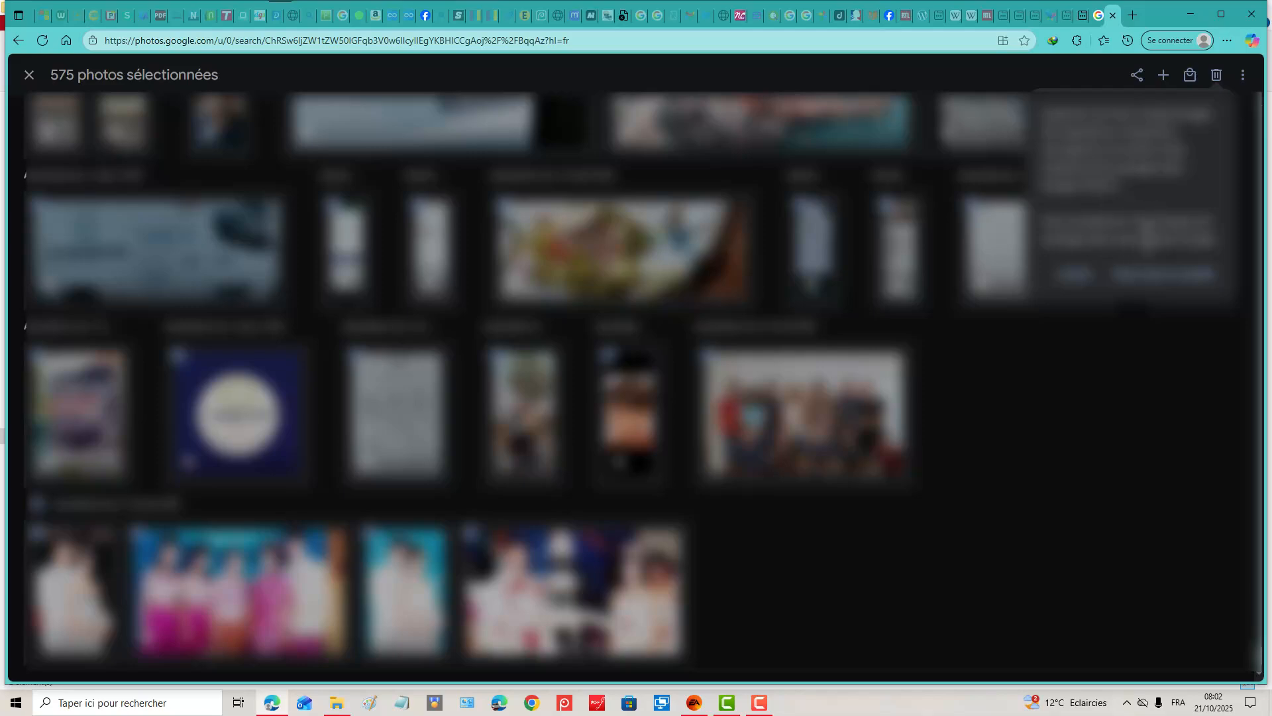
left_click(1158, 298)
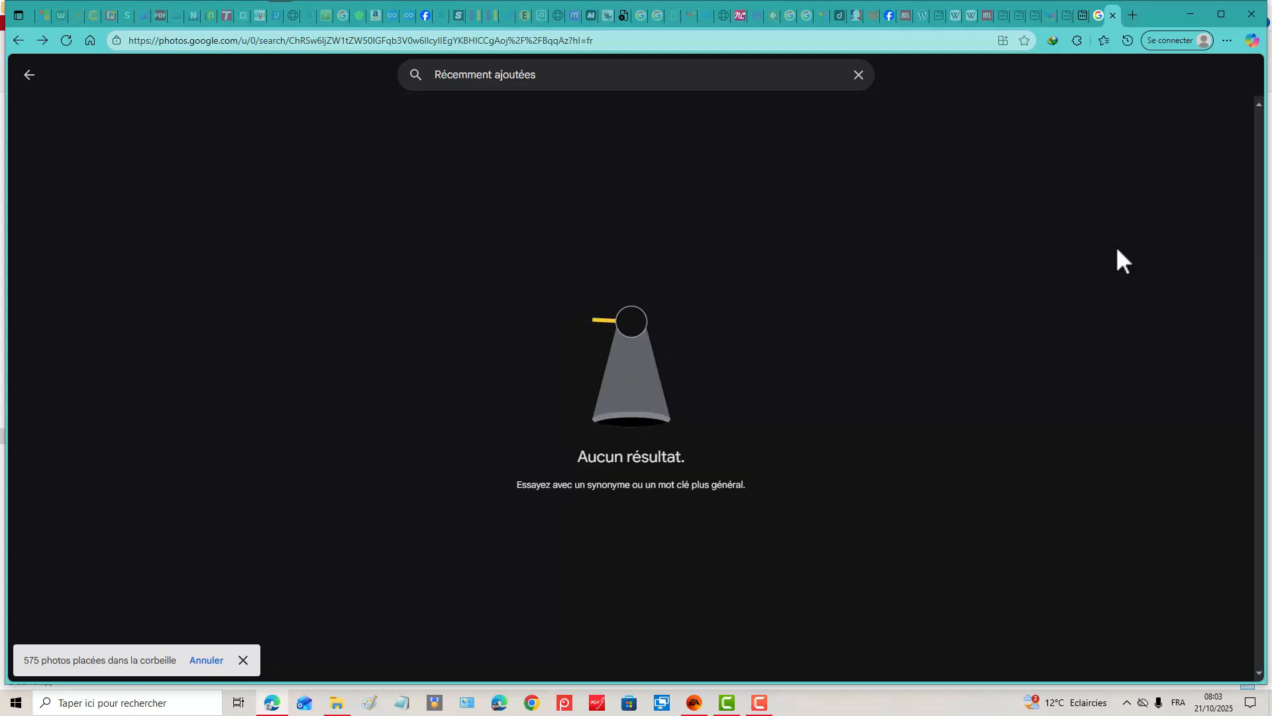
left_click(28, 77)
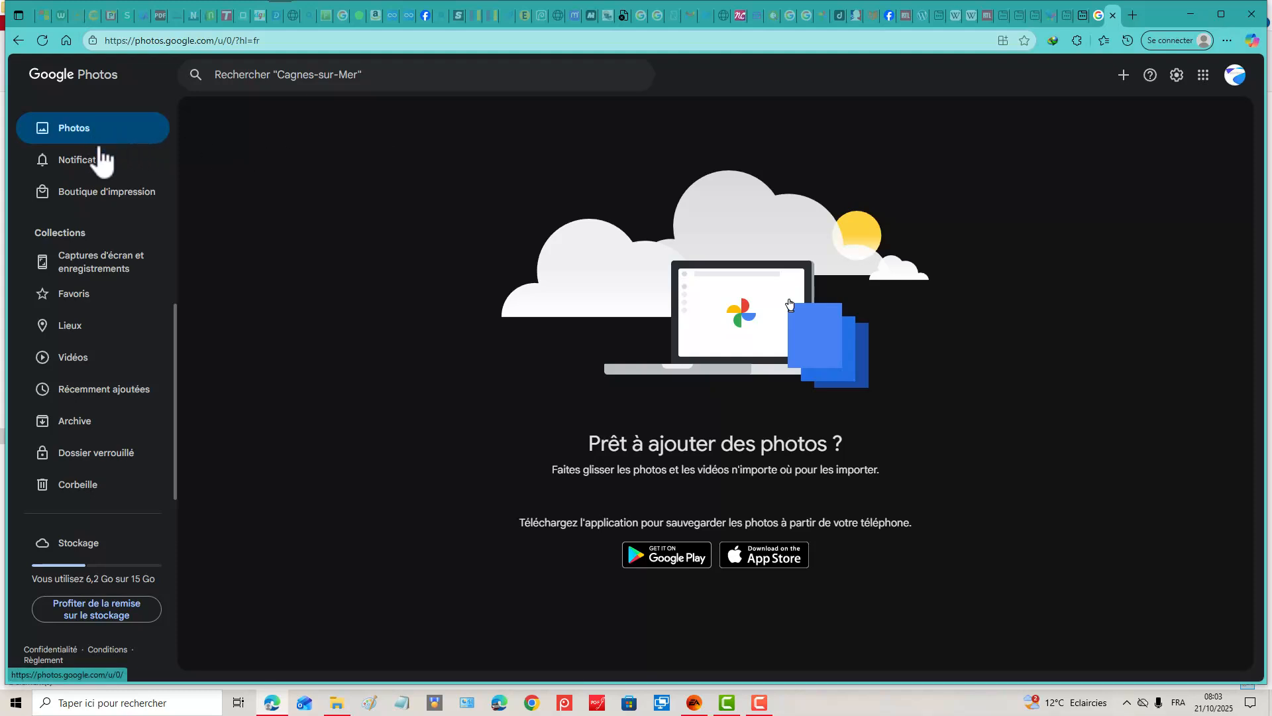
left_click(108, 489)
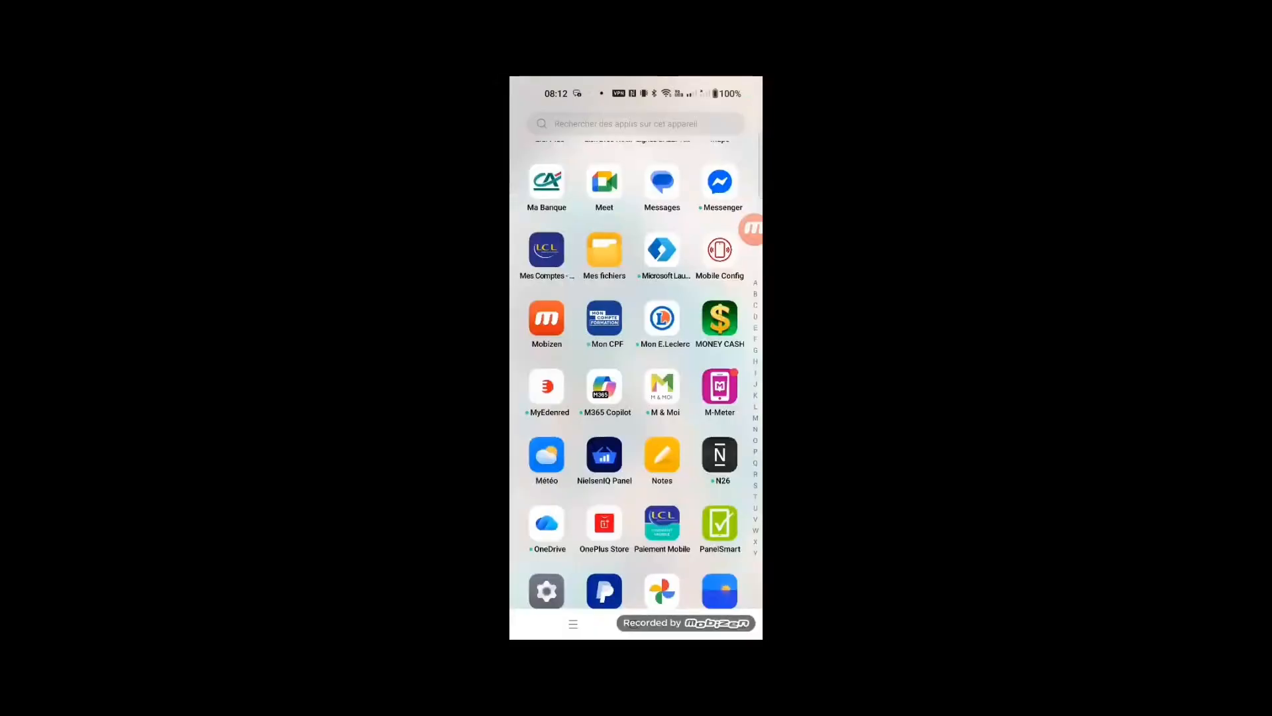
Launch the Google Photos app on the phone and open its "Corbeille".
scroll(632, 374, "down", 3)
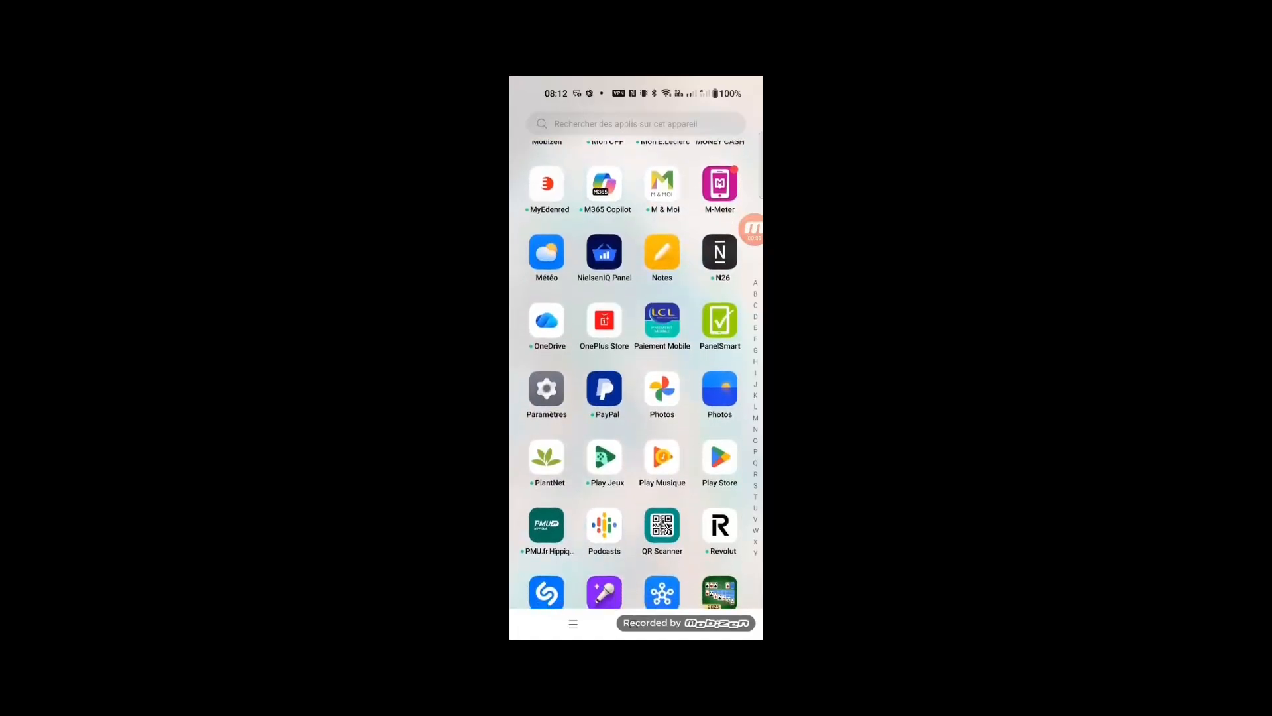
left_click(662, 388)
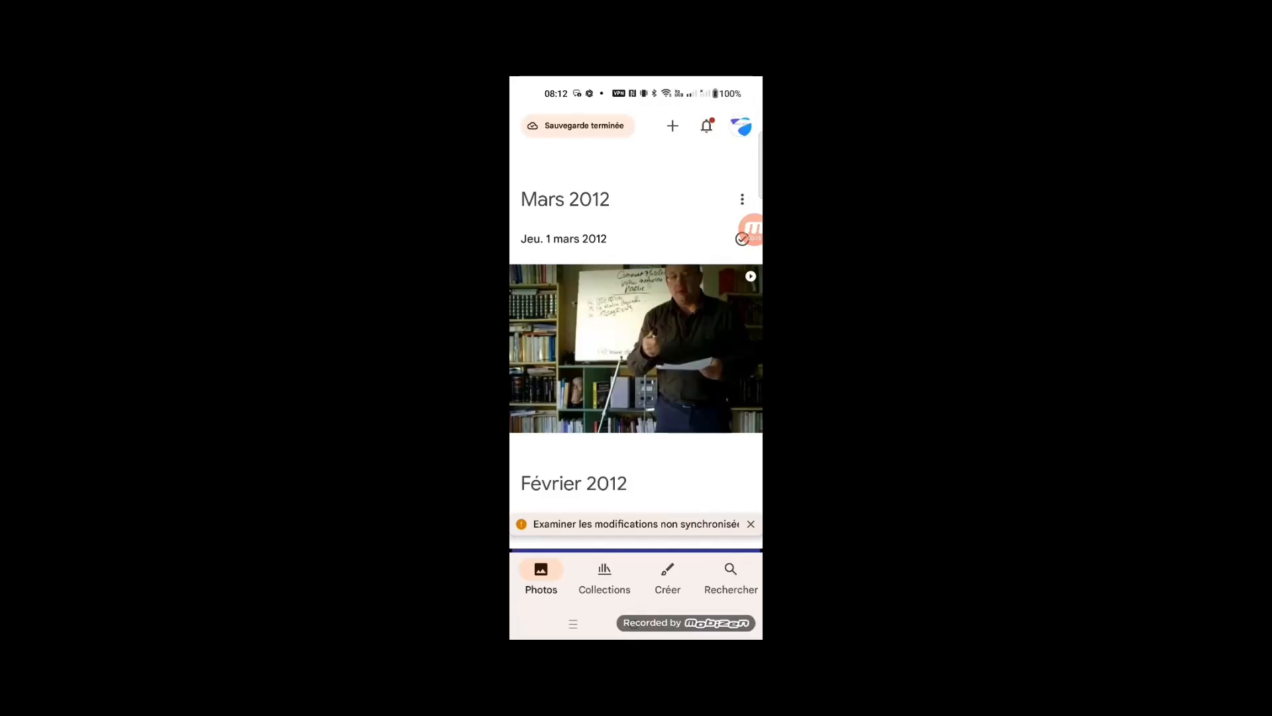
left_click(604, 578)
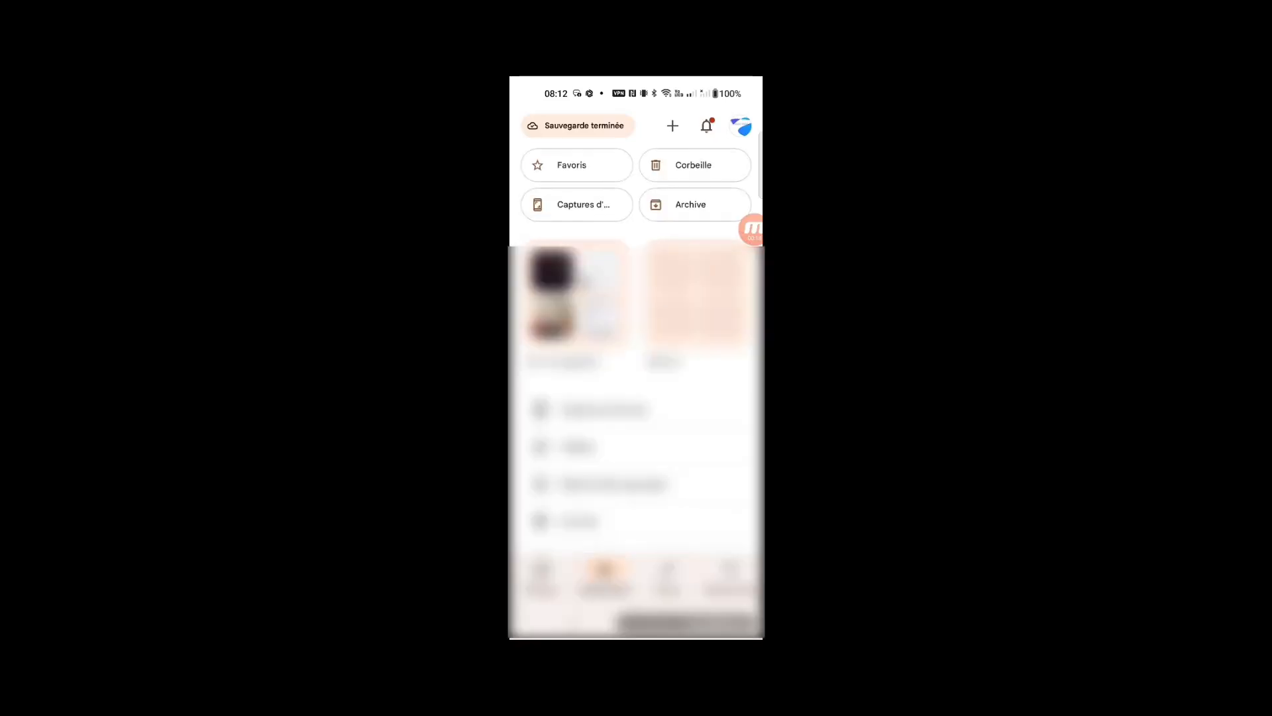
left_click(695, 165)
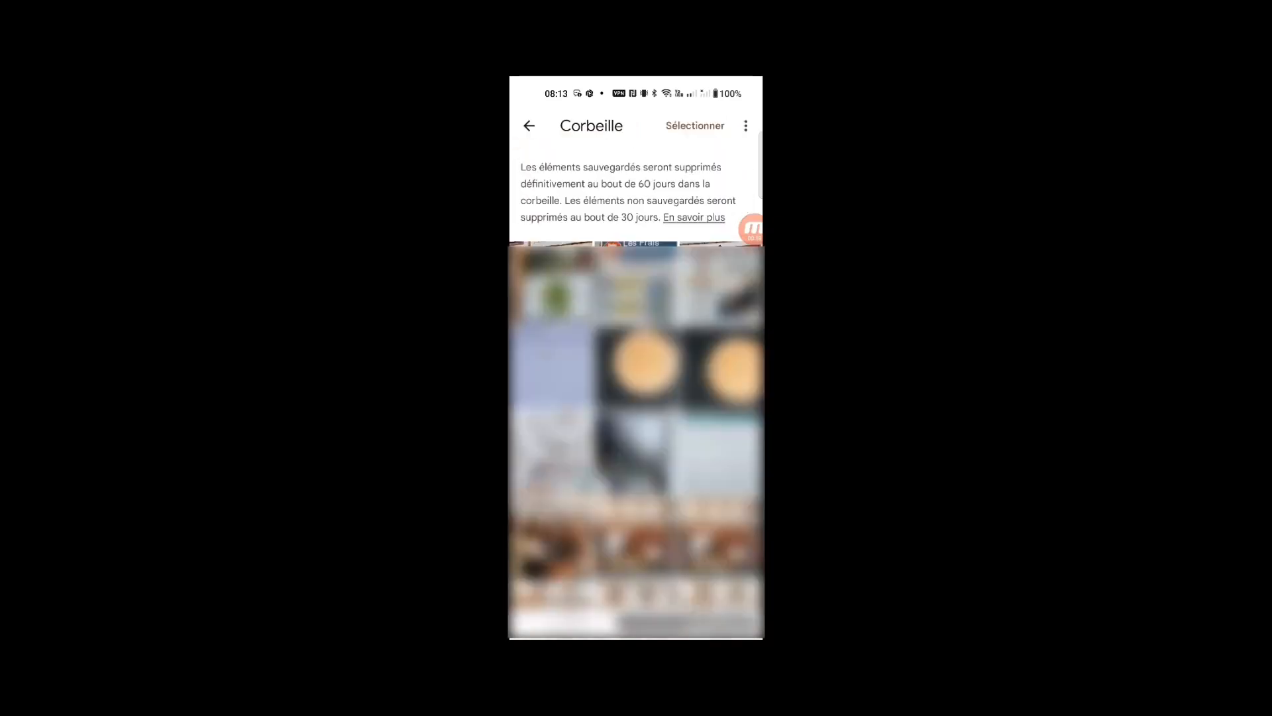
Select the first item in the trash, try to restore it, and clear the selection.
left_click(695, 125)
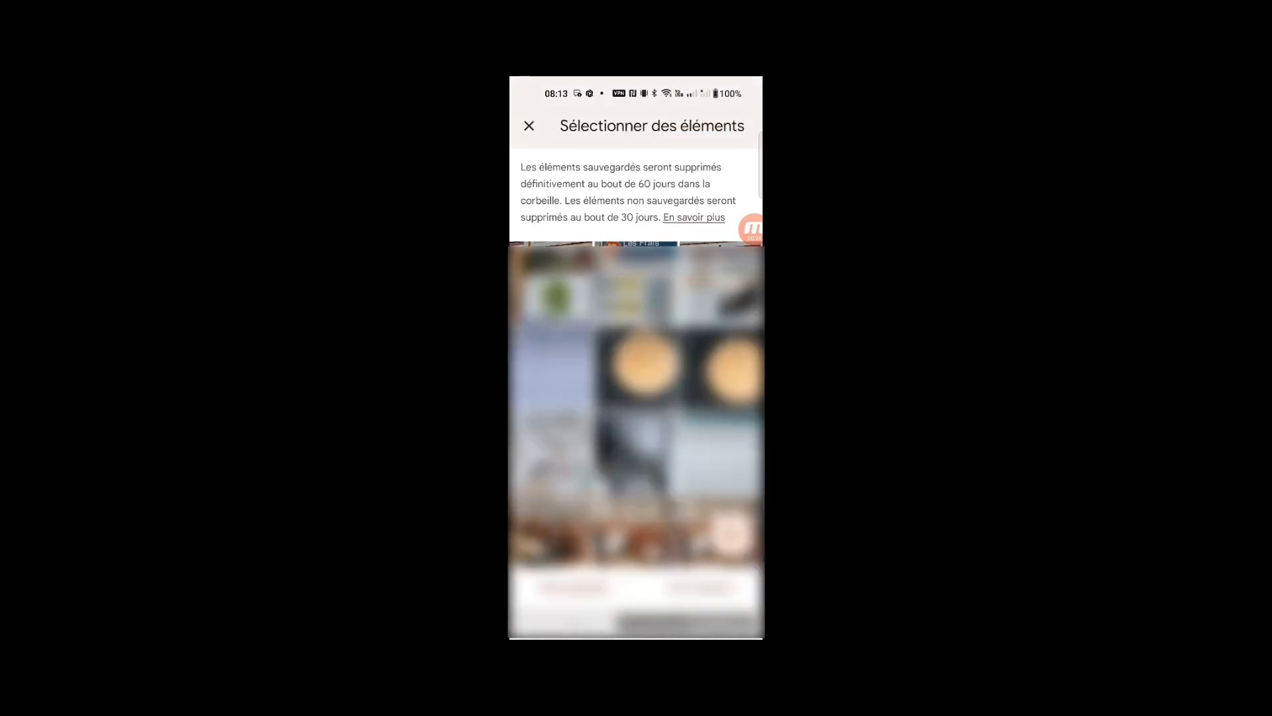
left_click(552, 285)
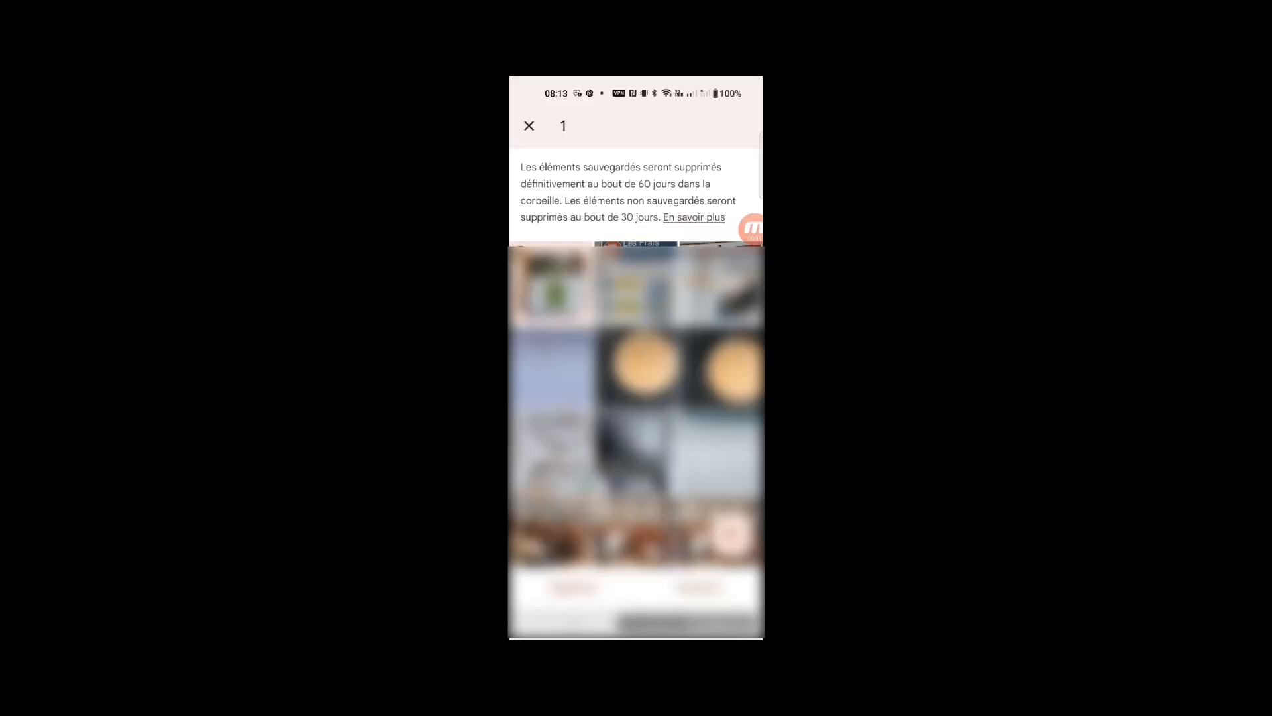
left_click(699, 588)
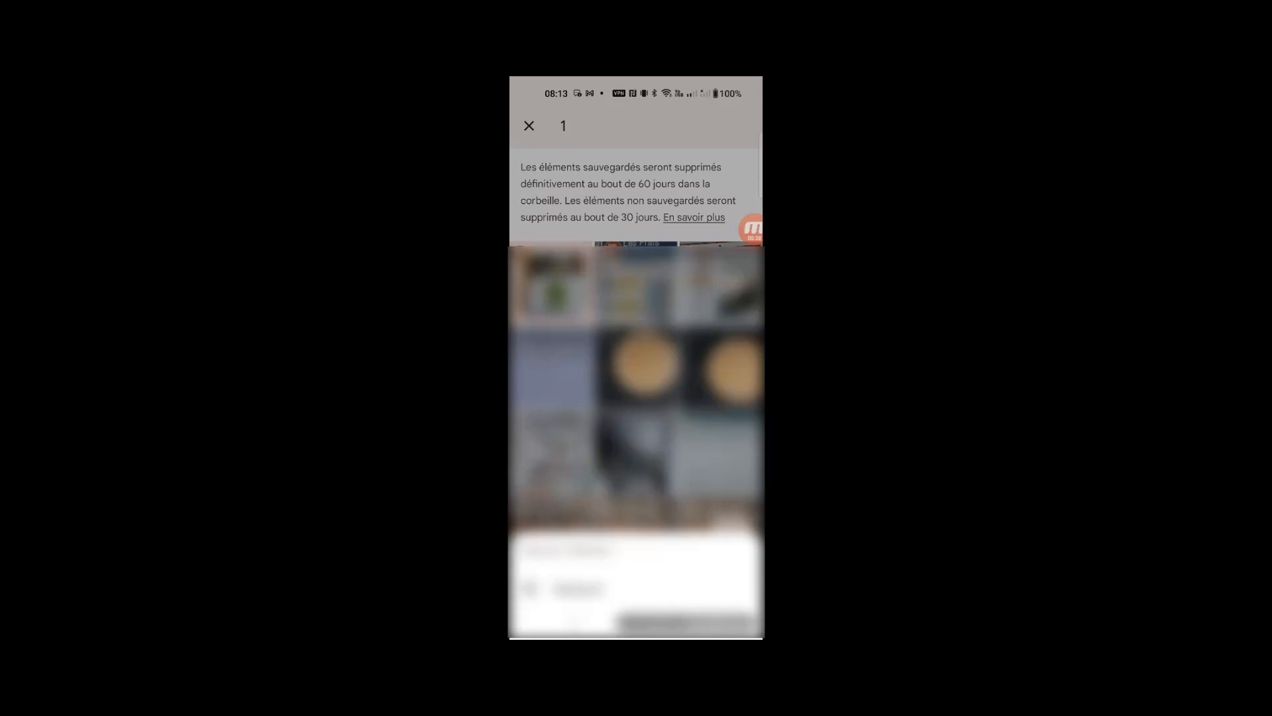
left_click(528, 125)
left_click(529, 126)
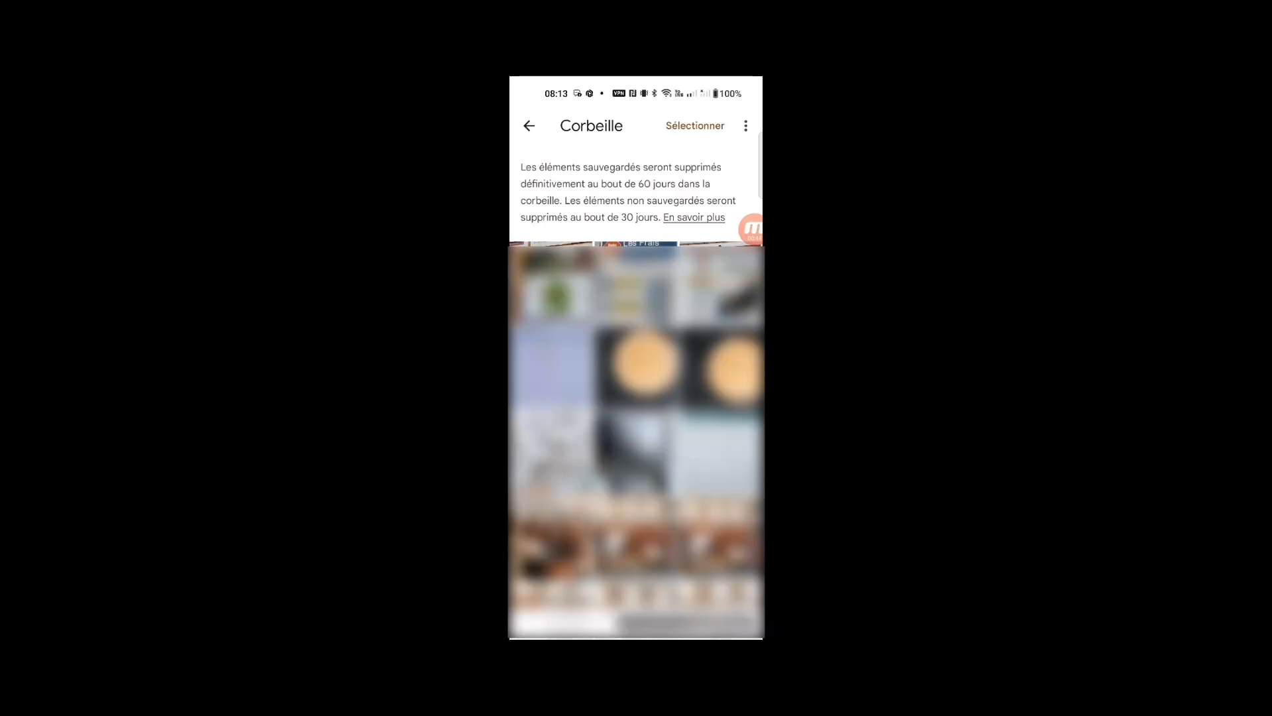
Empty the whole trash permanently and return to the collections overview.
left_click(746, 126)
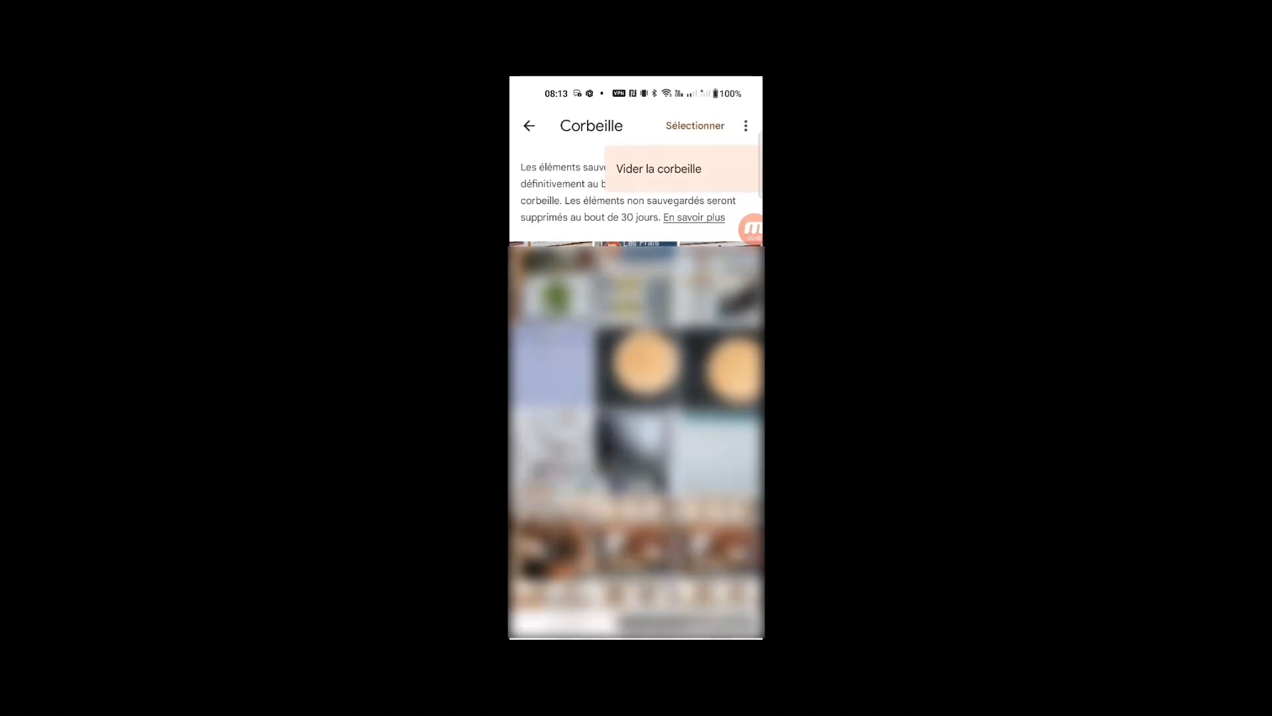
left_click(658, 168)
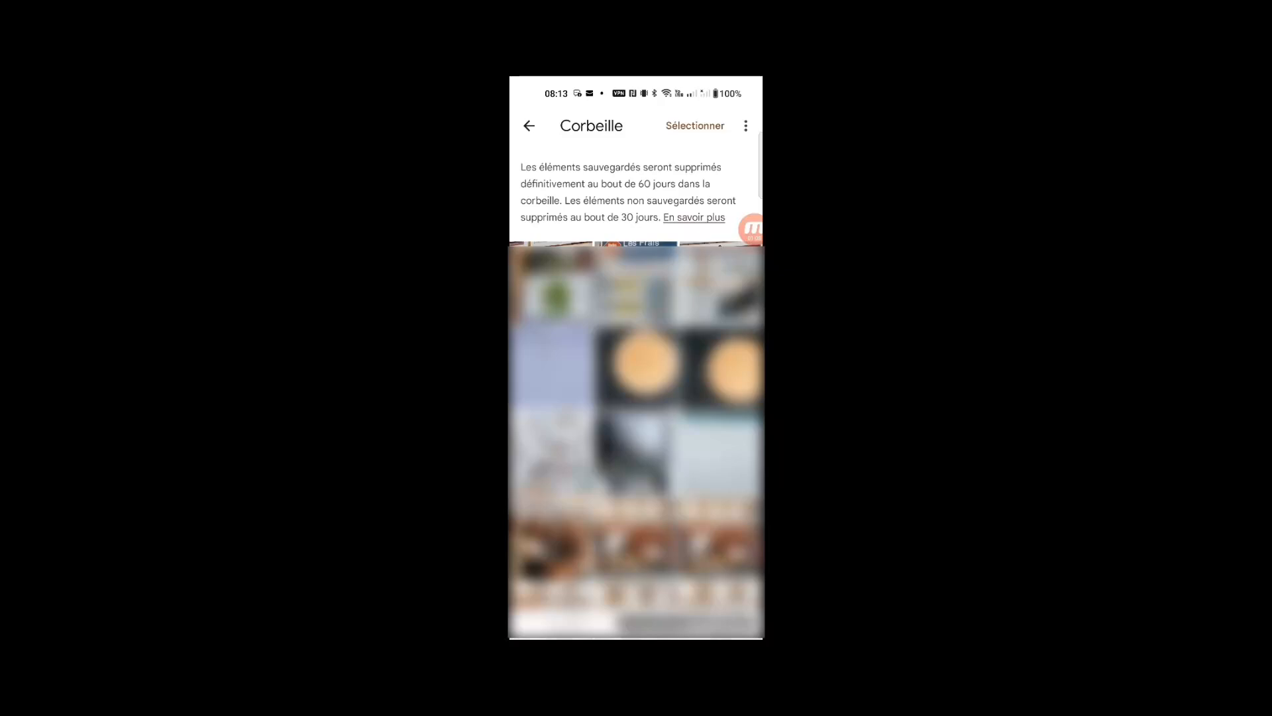
left_click(745, 125)
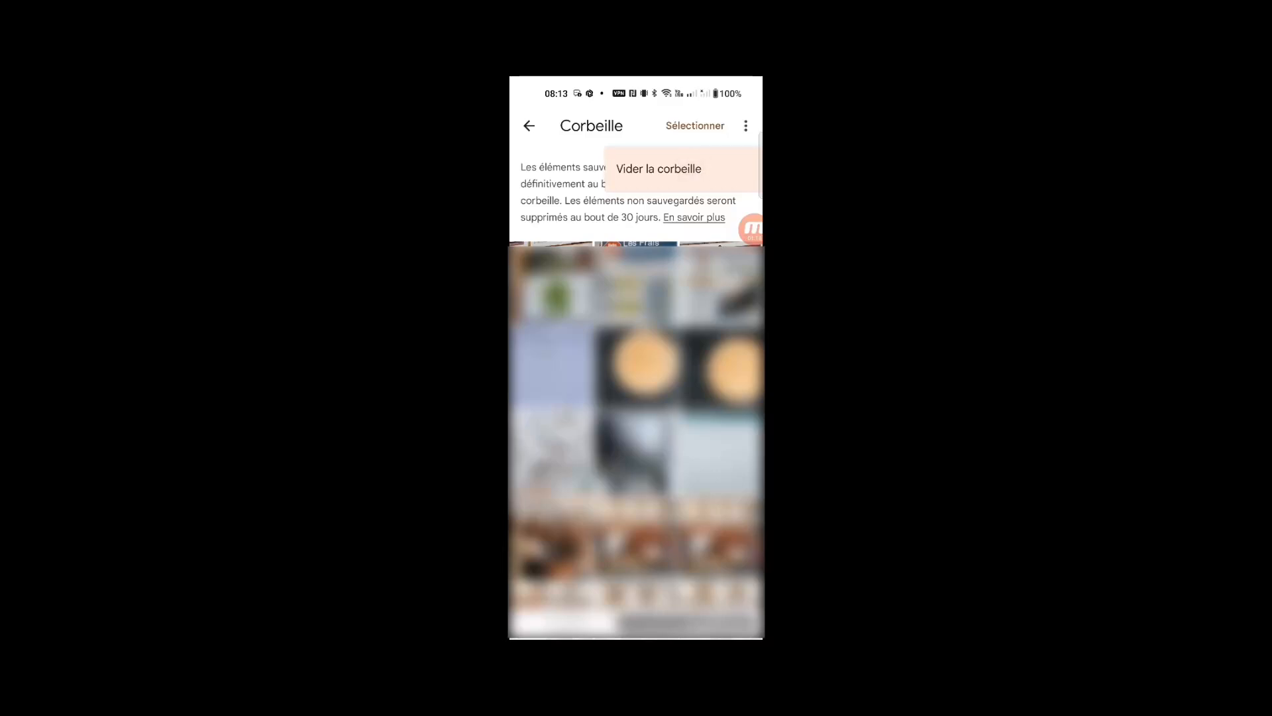
left_click(659, 169)
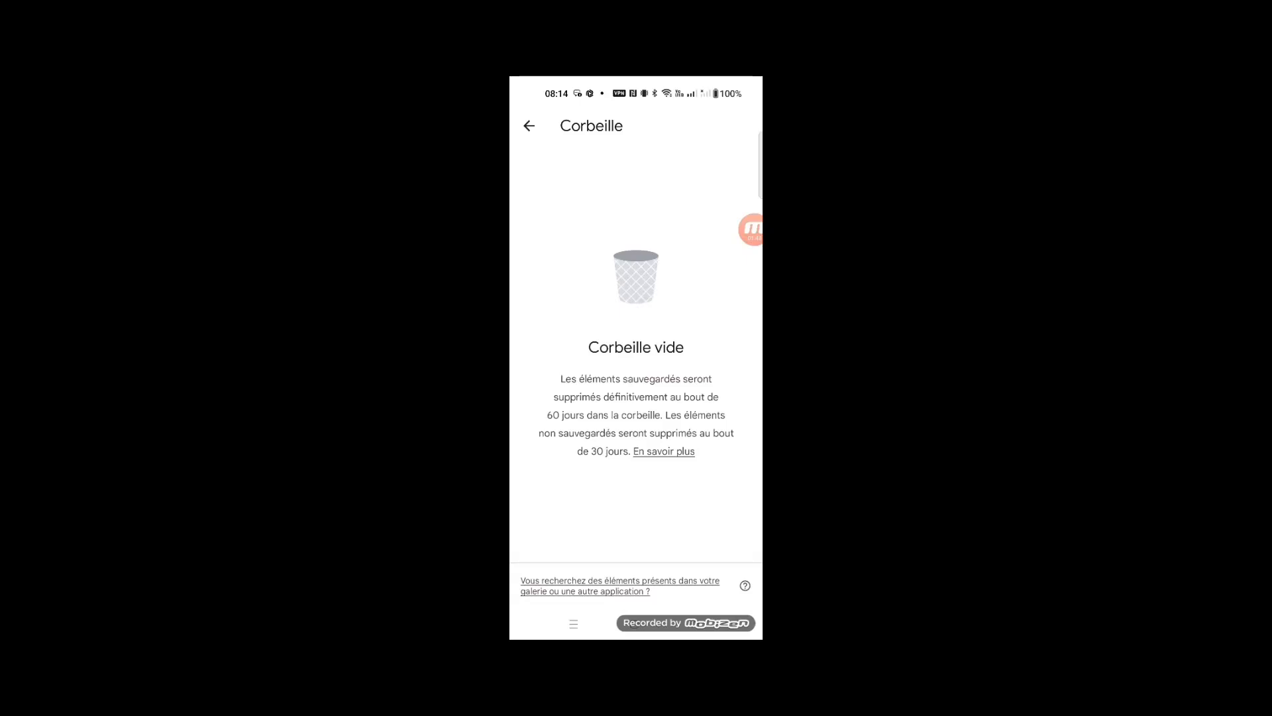
left_click(529, 125)
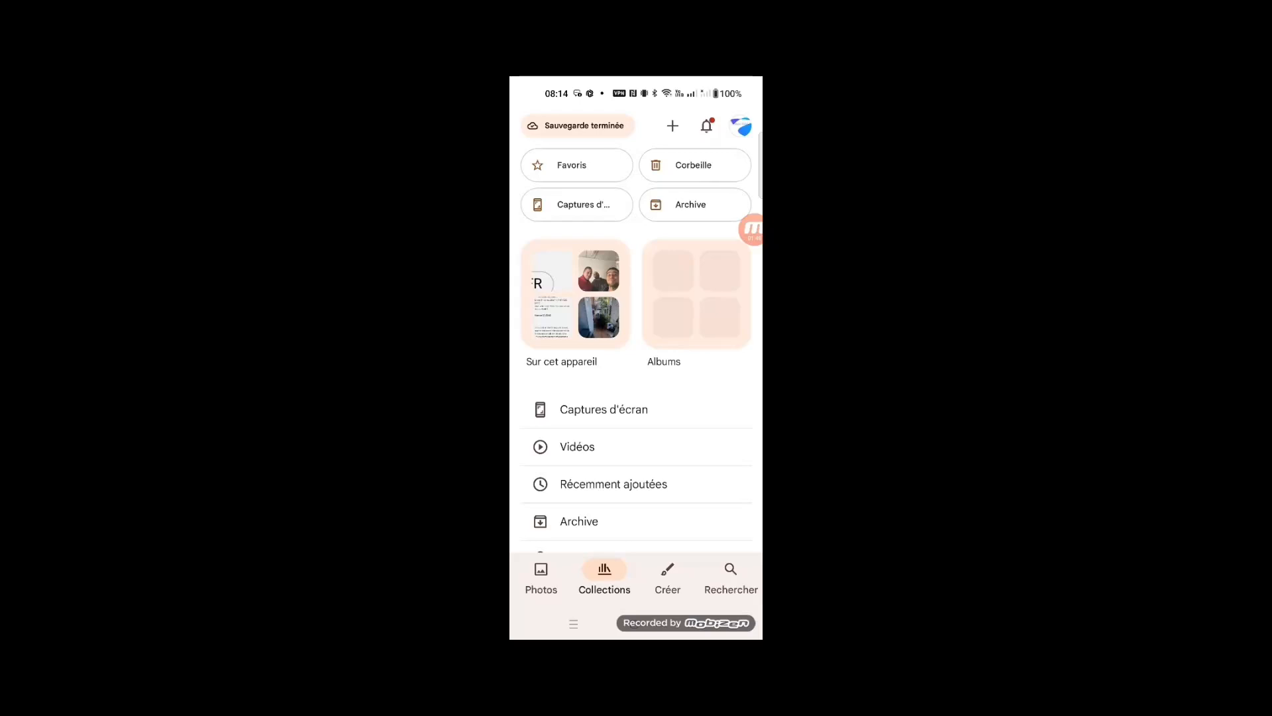
Look over the remaining items in the photo timeline and the "Vue Photos" display settings.
left_click(573, 623)
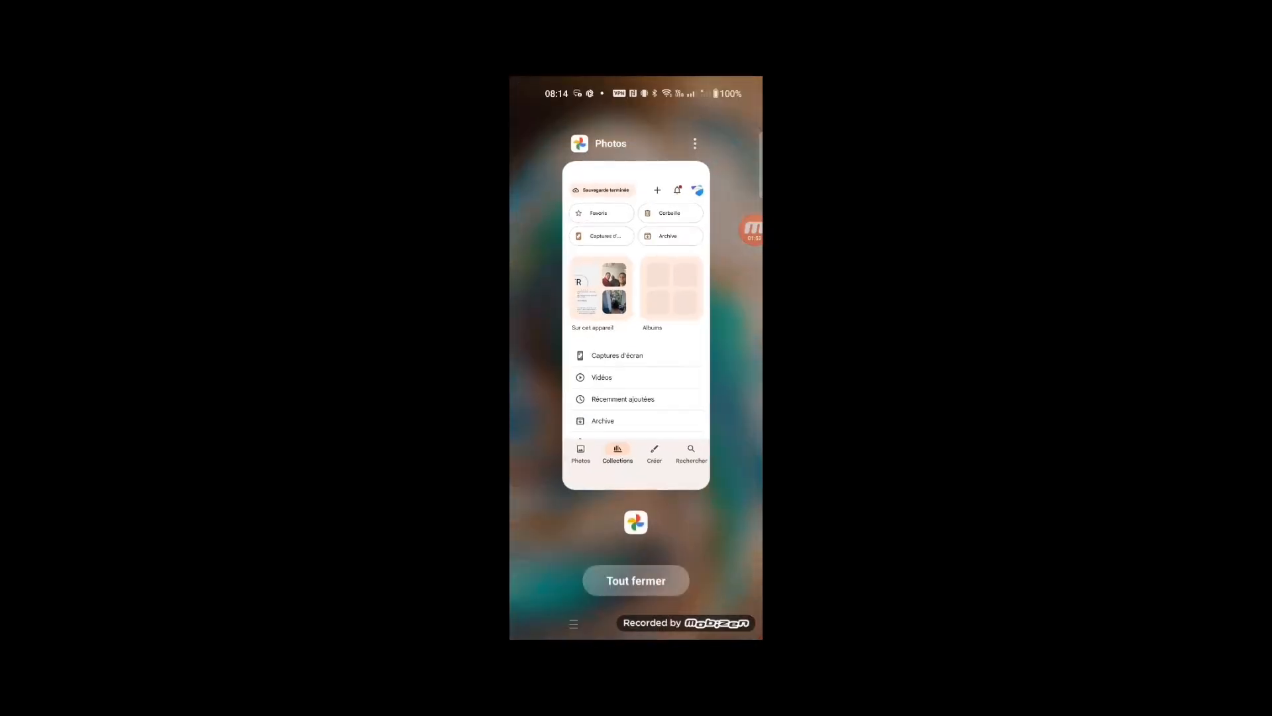
left_click(636, 325)
left_click(540, 578)
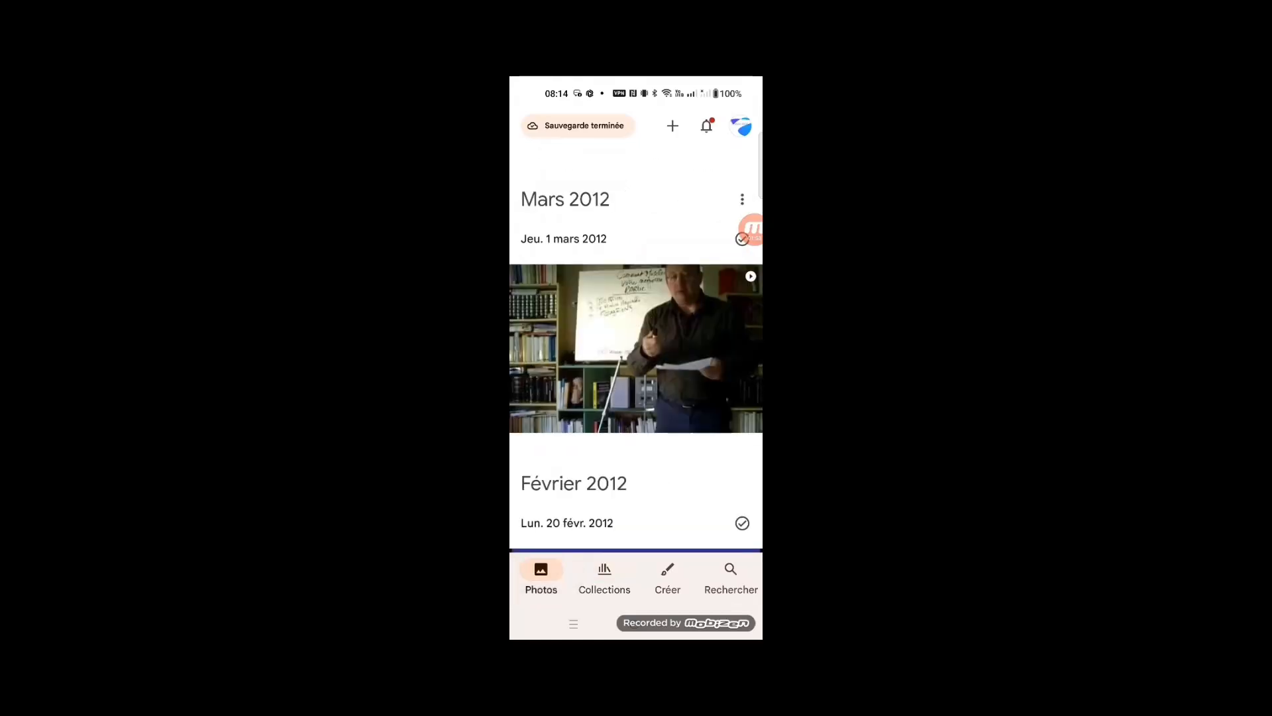
scroll(636, 345, "down", 3)
scroll(636, 345, "up", 3)
left_click(743, 199)
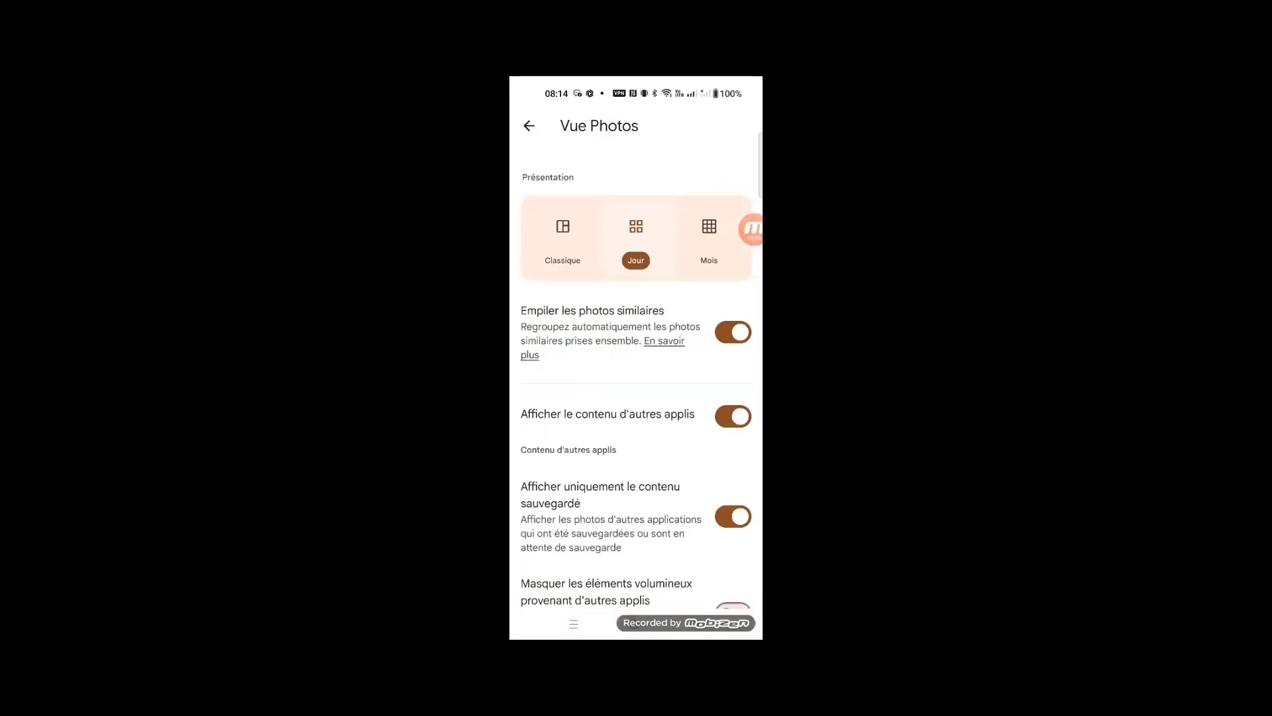
left_click(529, 126)
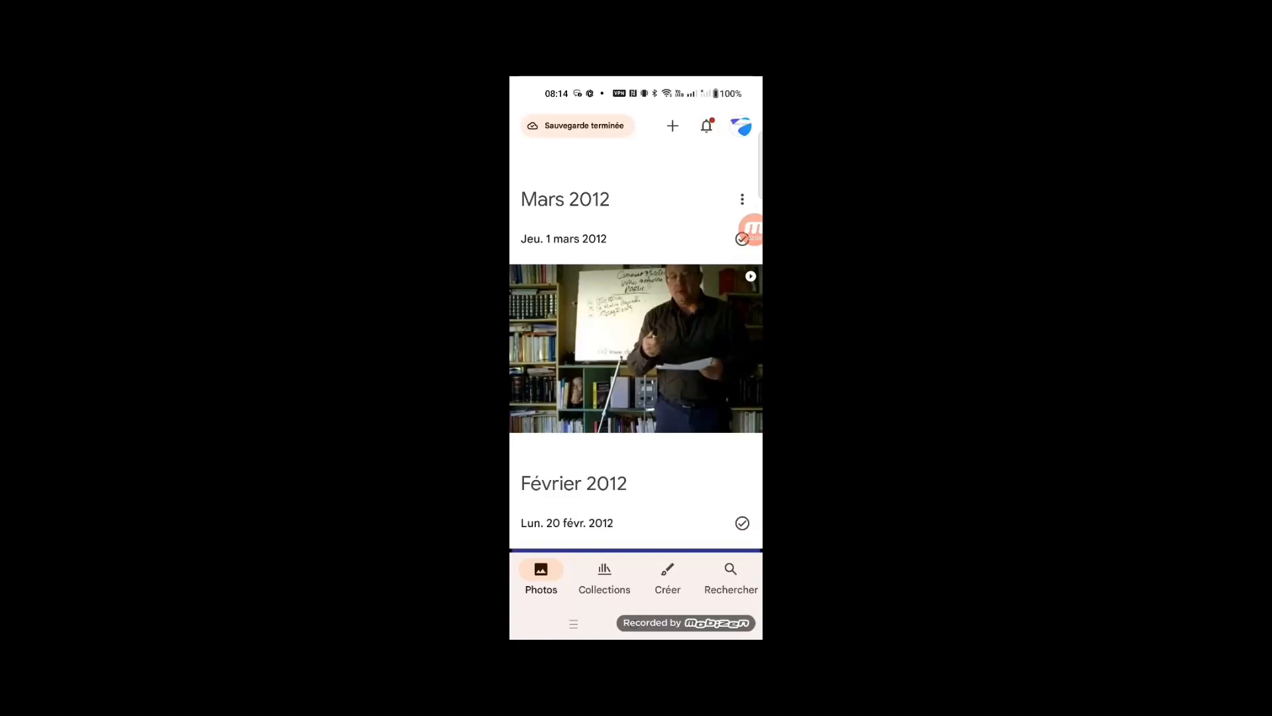
Open the "Vidéos" collection and select both videos.
left_click(604, 576)
left_click(577, 447)
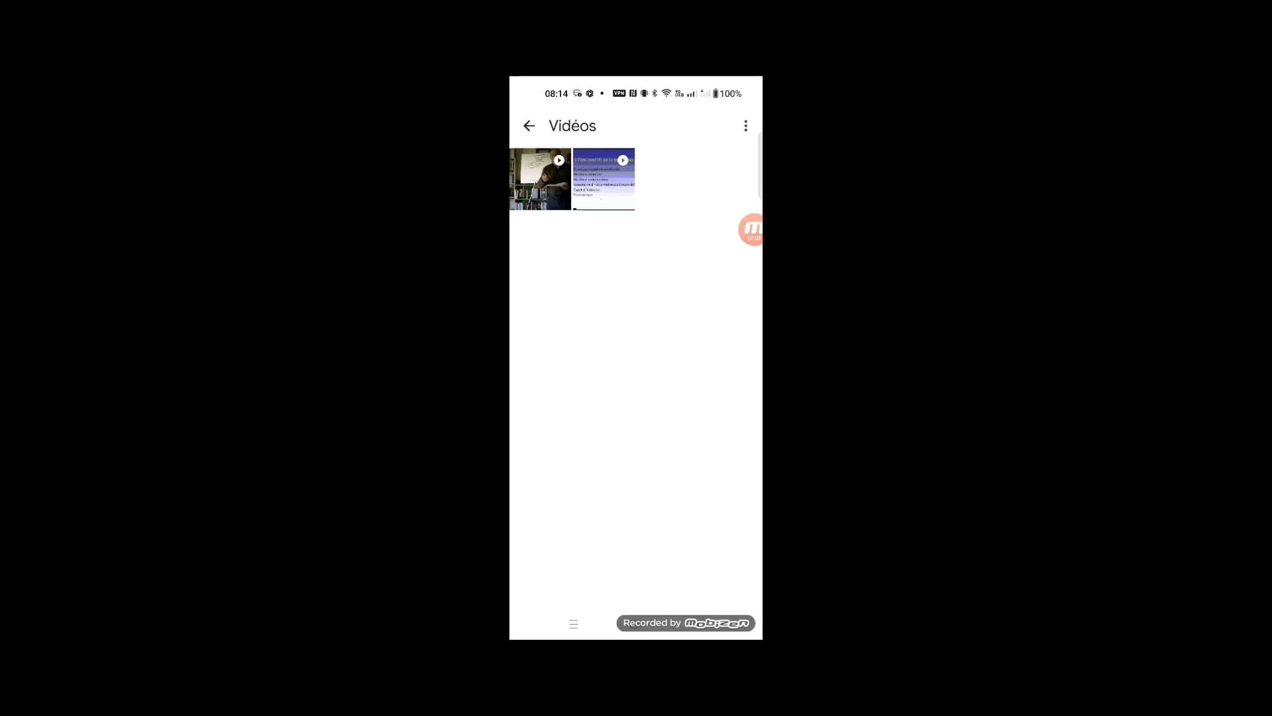
left_click(745, 126)
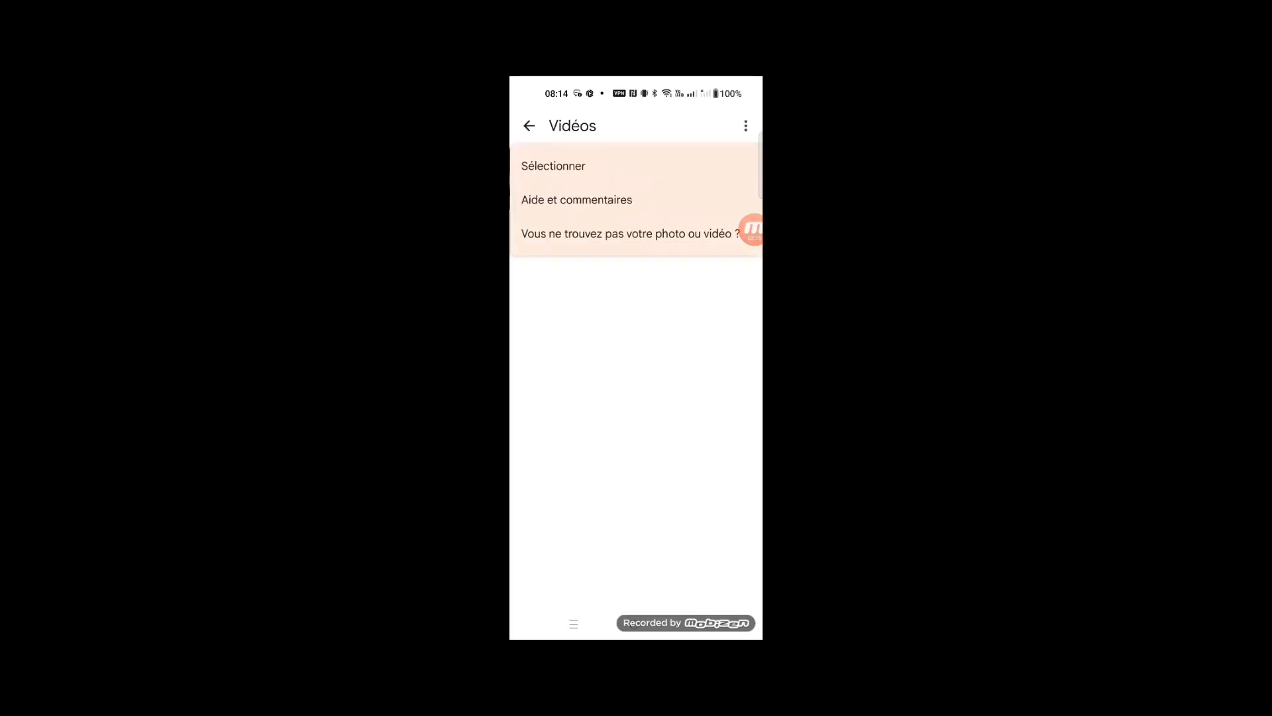
left_click(553, 166)
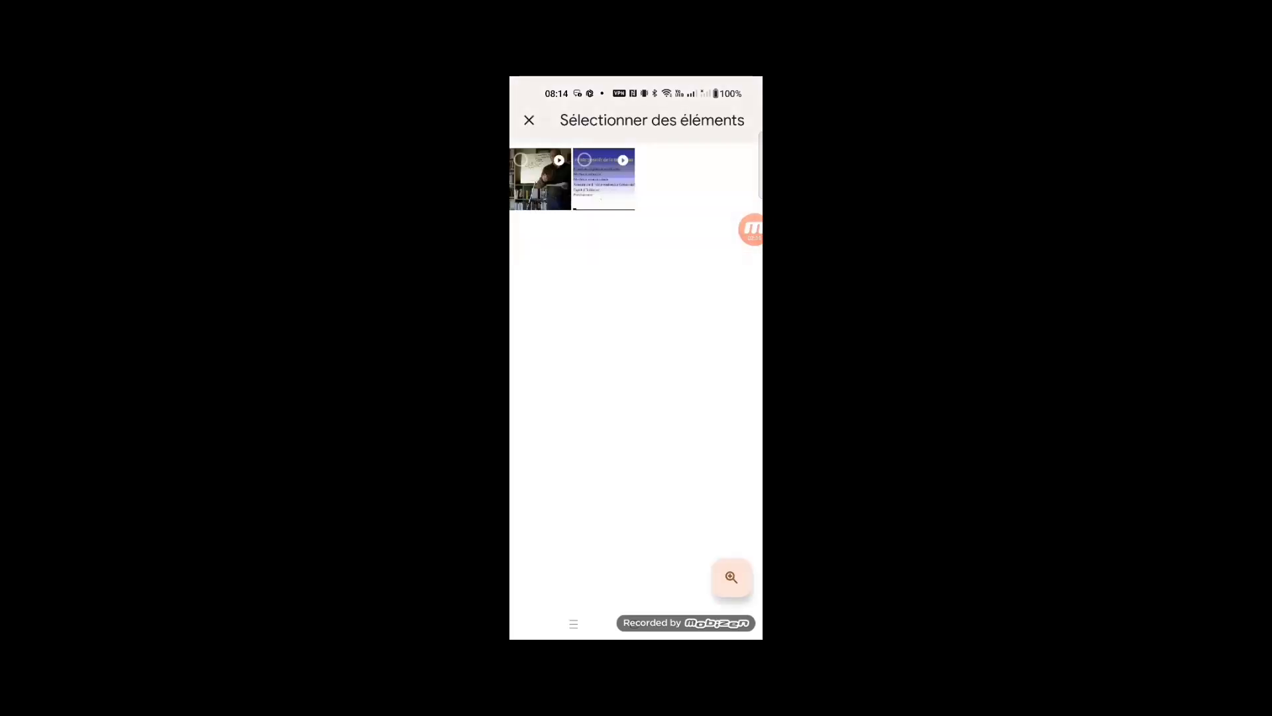
left_click(538, 177)
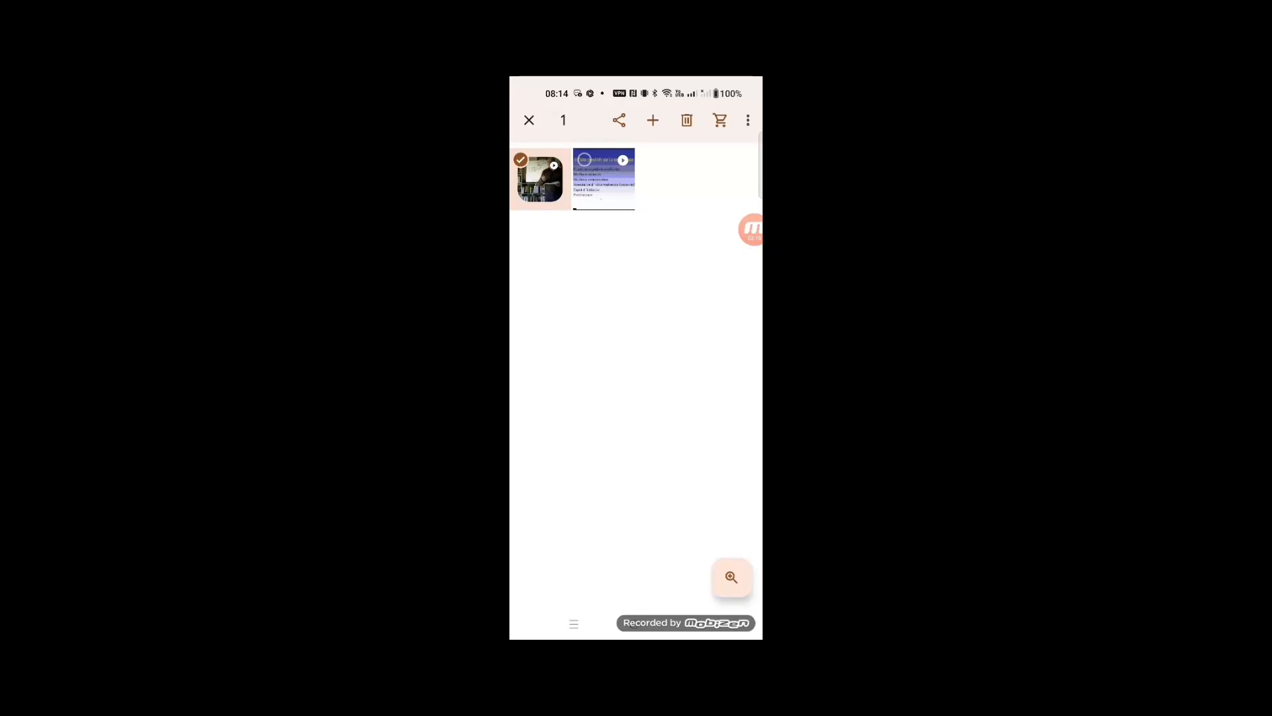
left_click(583, 159)
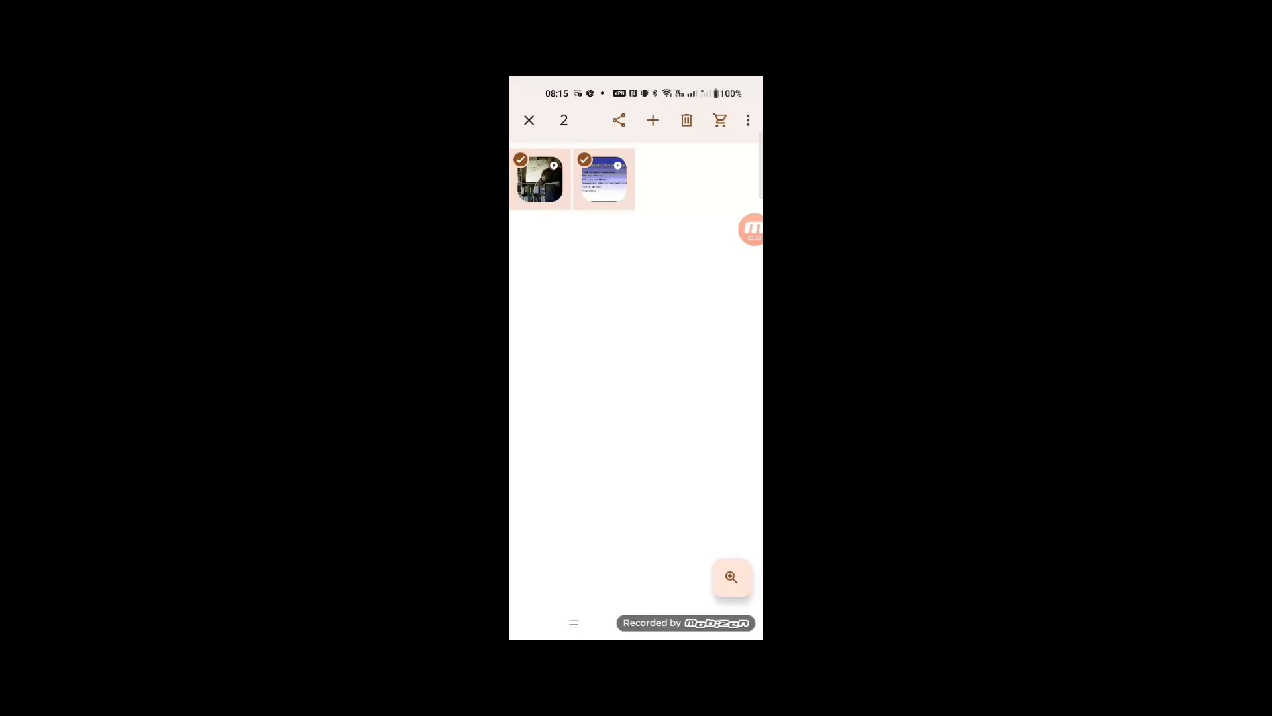
Check the additional actions offered for the two selected videos and clear the selection.
left_click(748, 120)
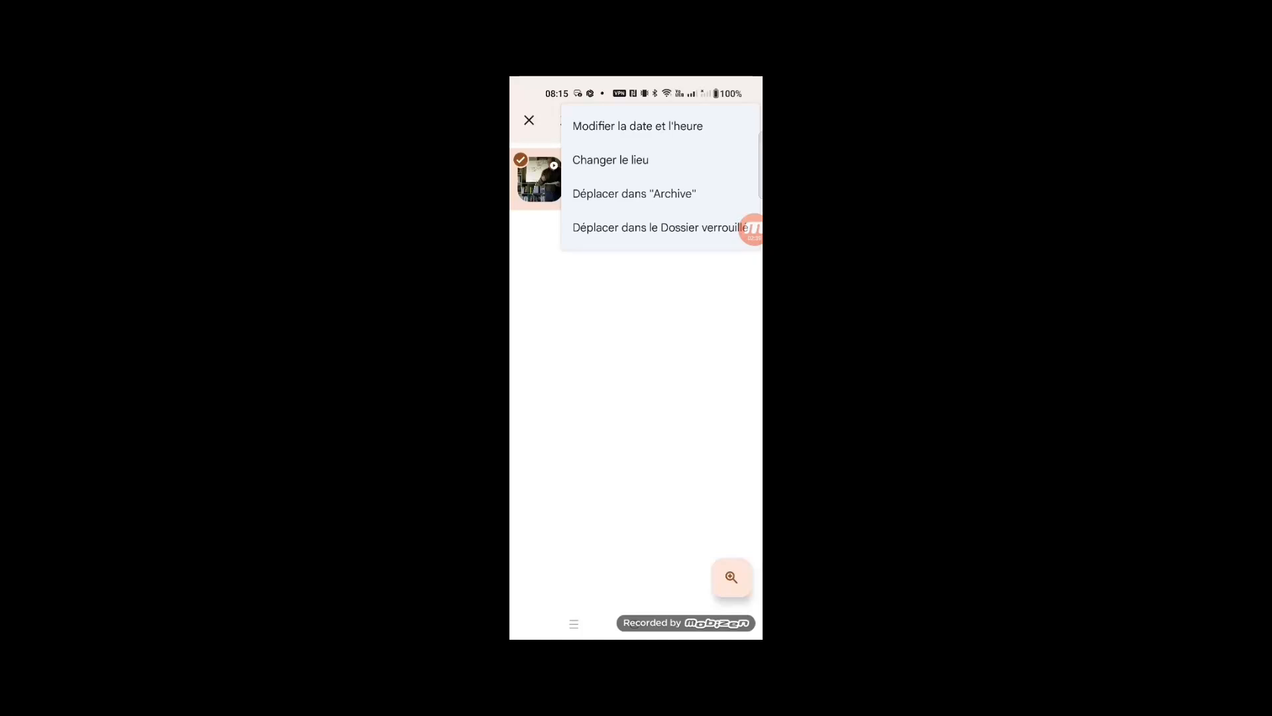
key("Escape")
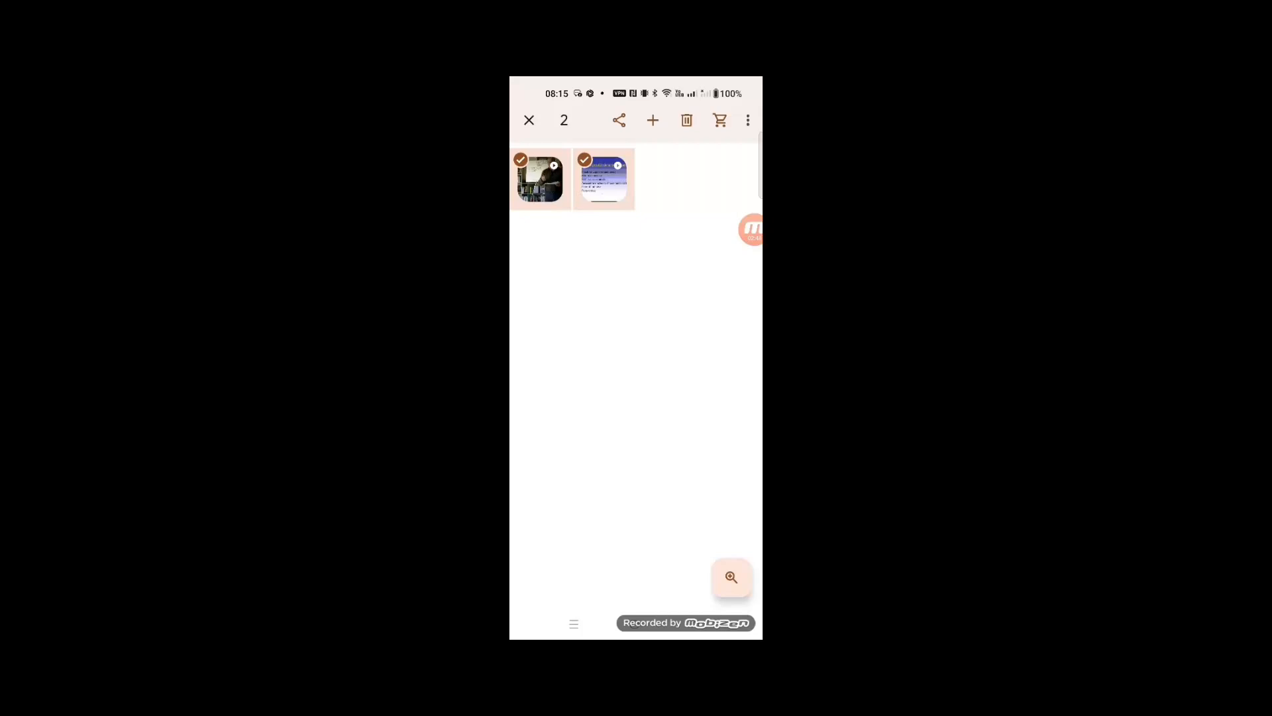
key("Escape")
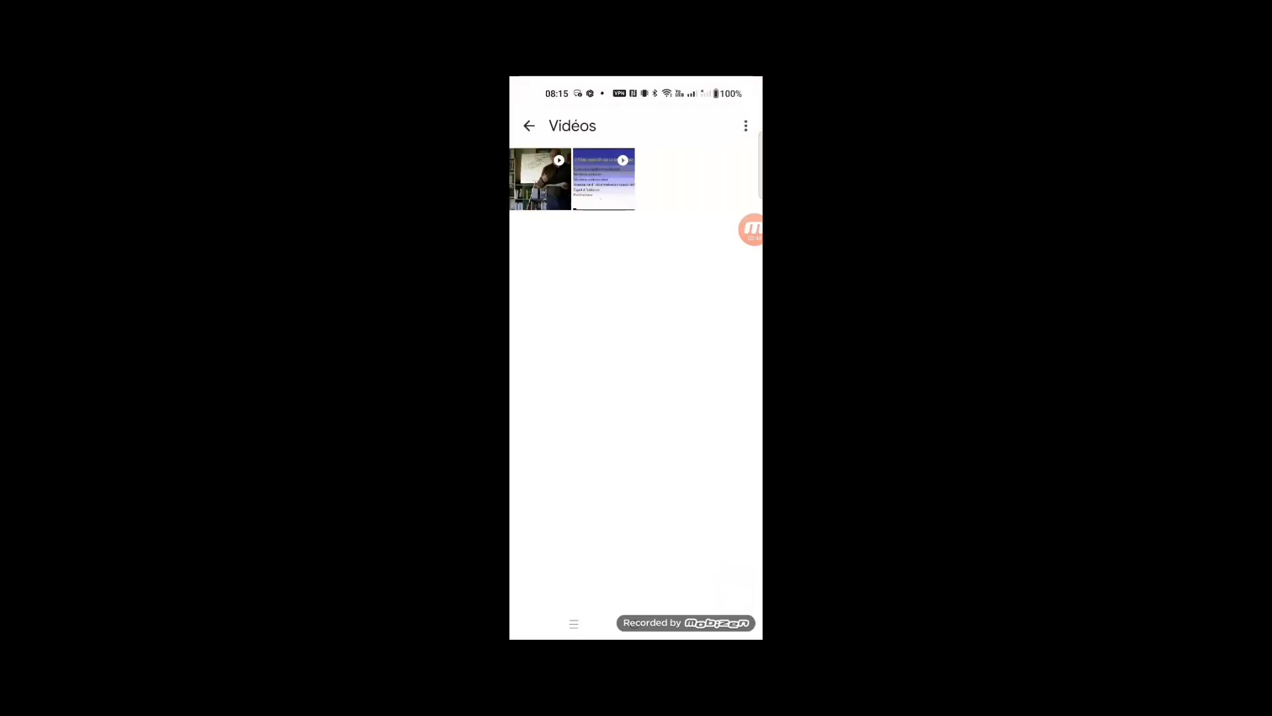